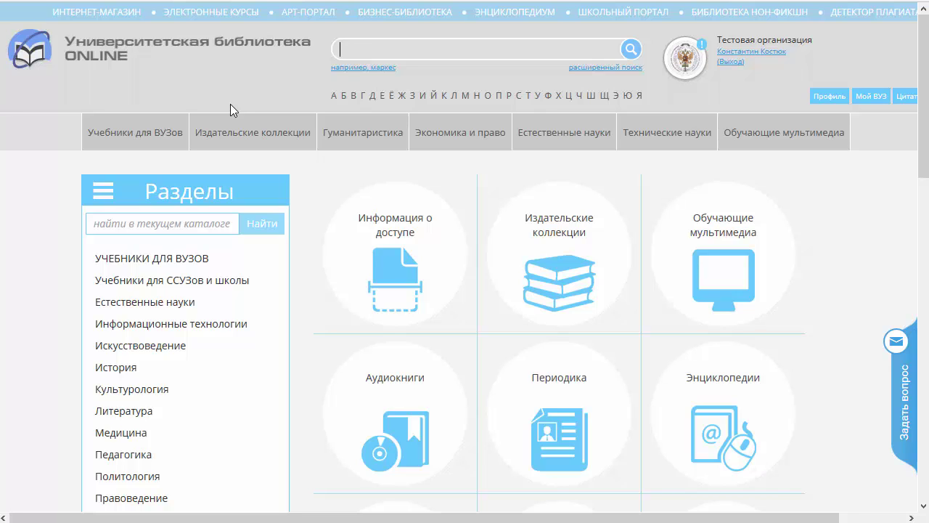
Search the library for 'яблоко' from the top search box.
text(яблок)
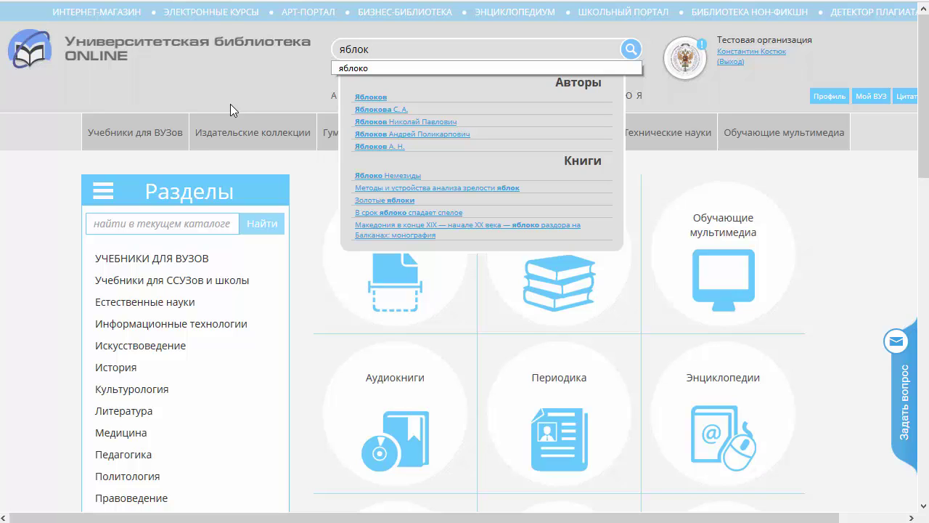
text(о)
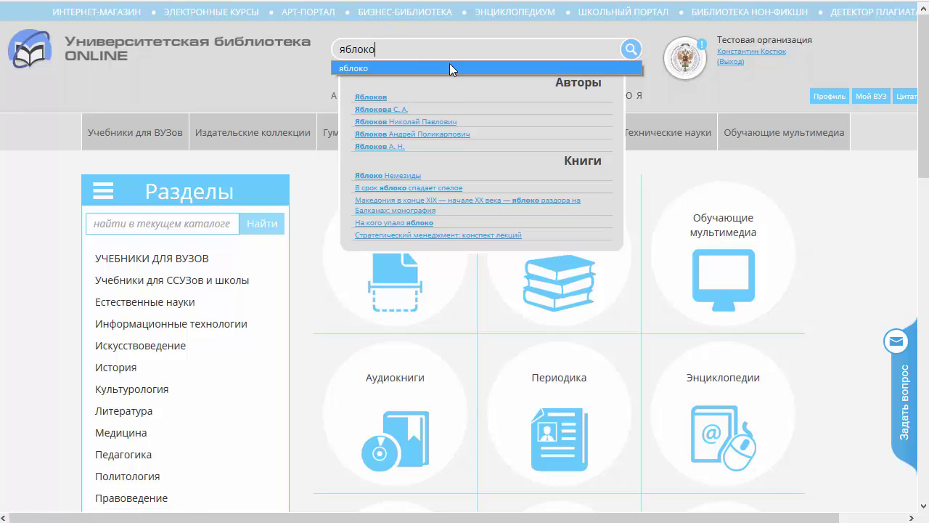
click(631, 51)
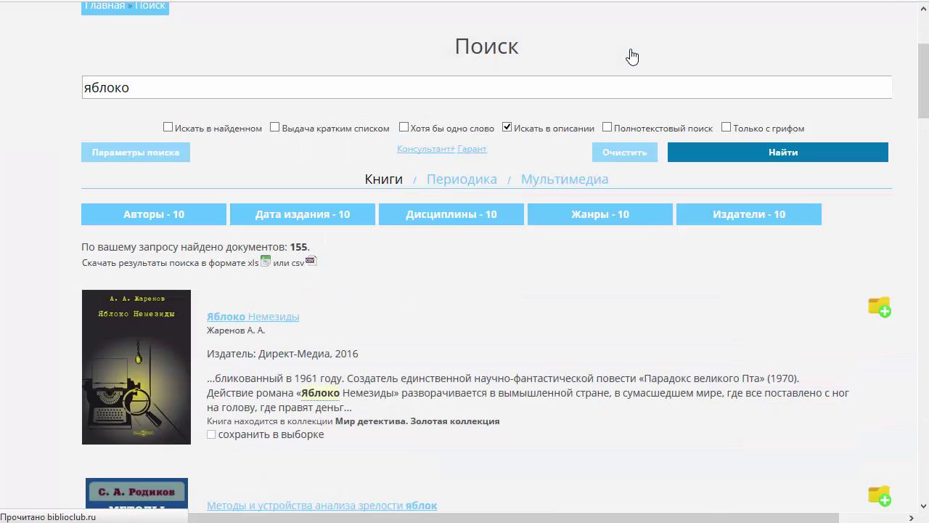
Browse the 'яблоко' results and mark books for the selection, then unmark 'На кого упало яблоко'.
scroll(546, 311, down, 3)
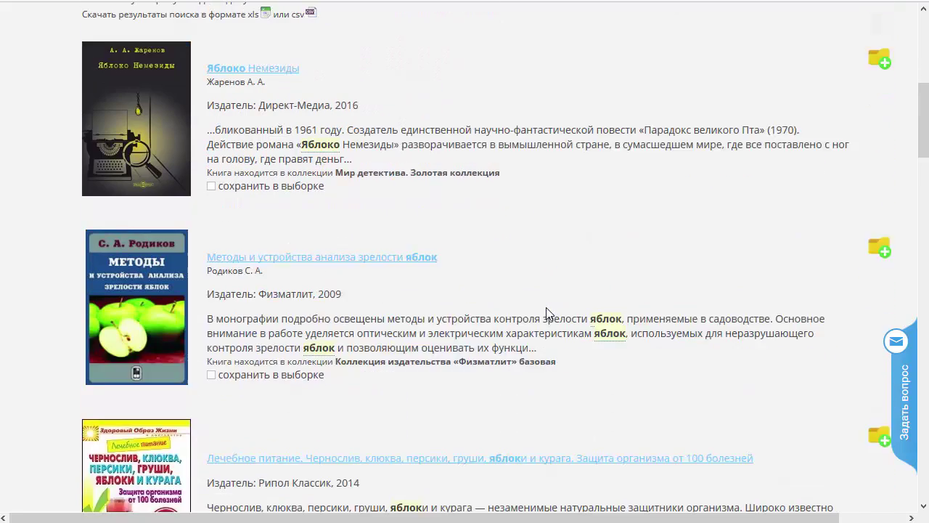
scroll(546, 307, up, 2)
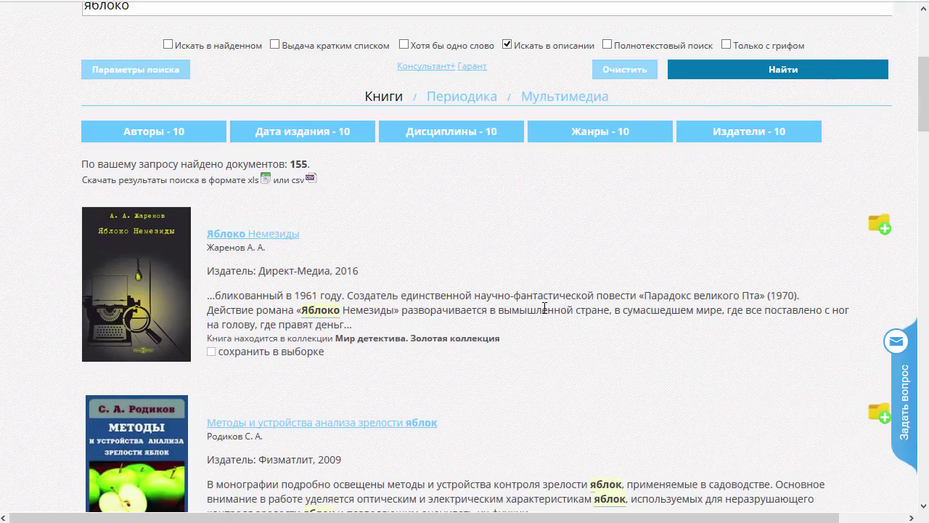
scroll(479, 315, down, 9)
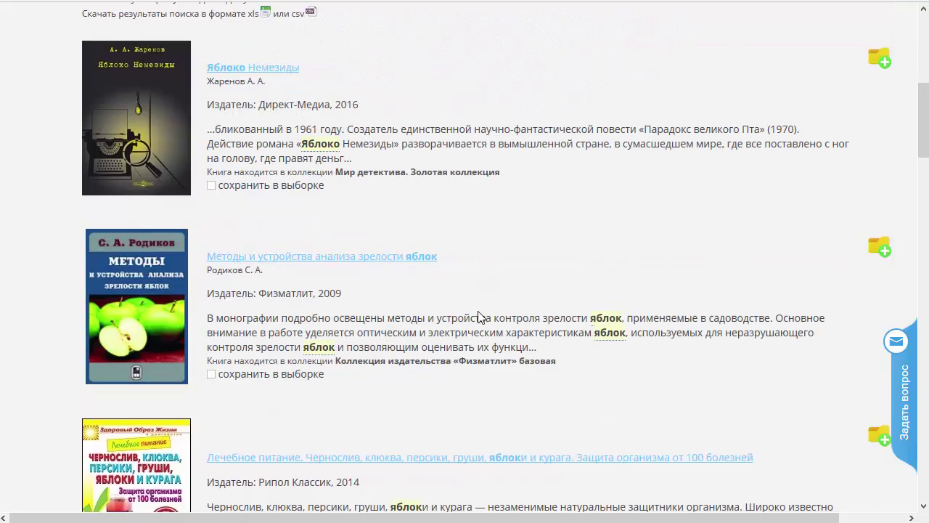
scroll(407, 315, down, 1)
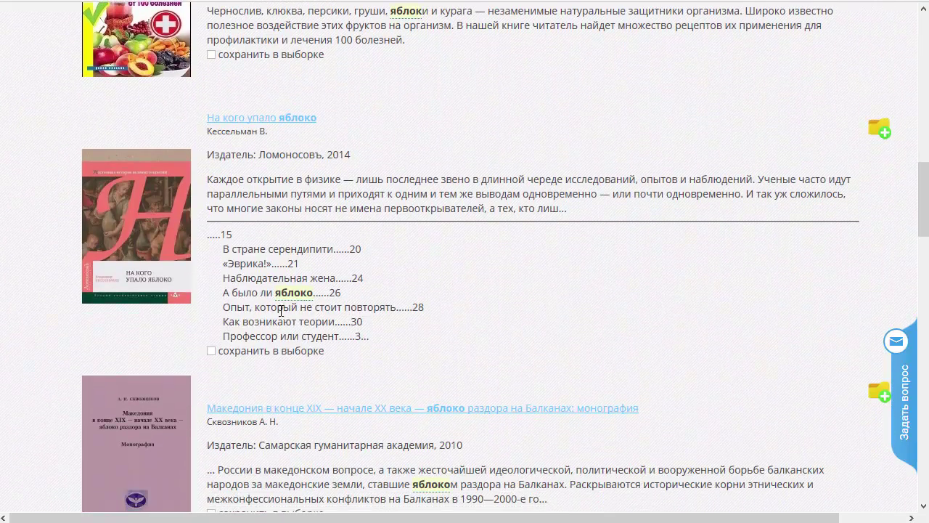
scroll(509, 366, down, 3)
scroll(570, 360, down, 6)
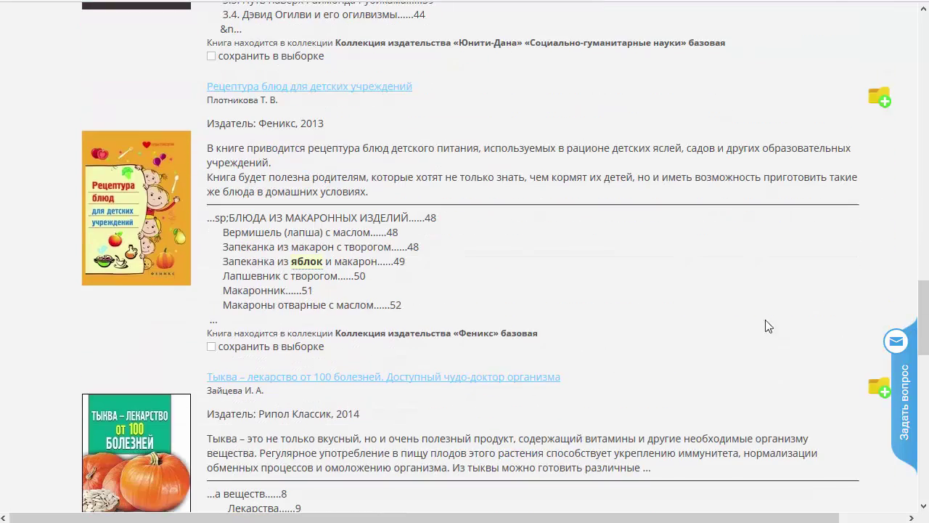
scroll(722, 288, up, 3)
scroll(722, 287, up, 7)
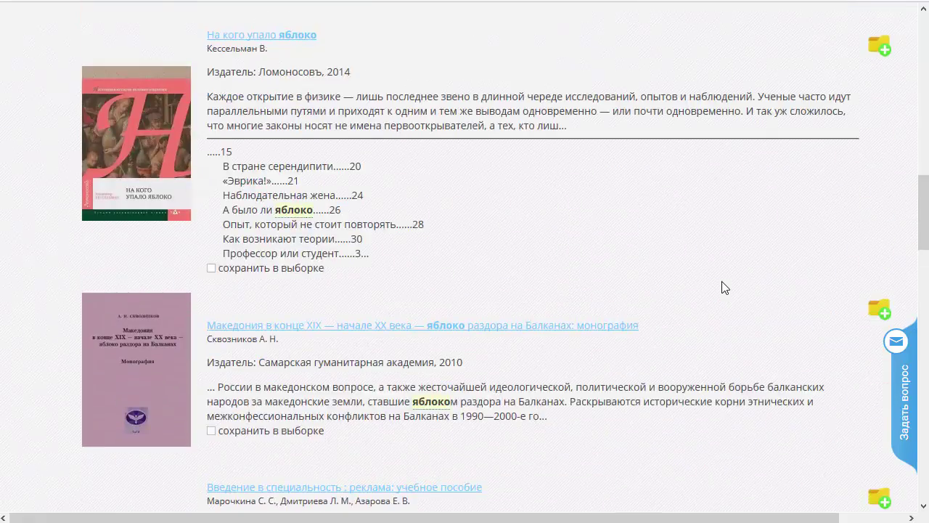
scroll(722, 287, up, 3)
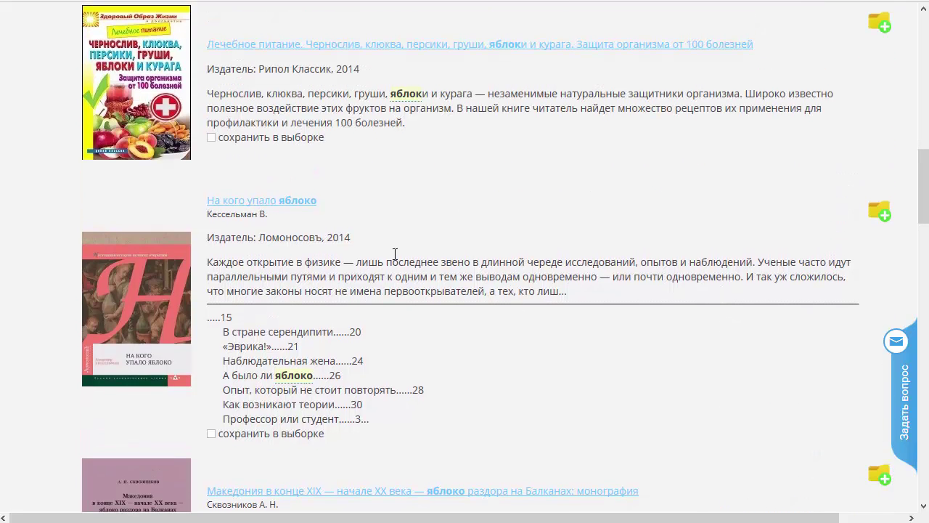
click(210, 139)
scroll(458, 254, down, 2)
click(210, 268)
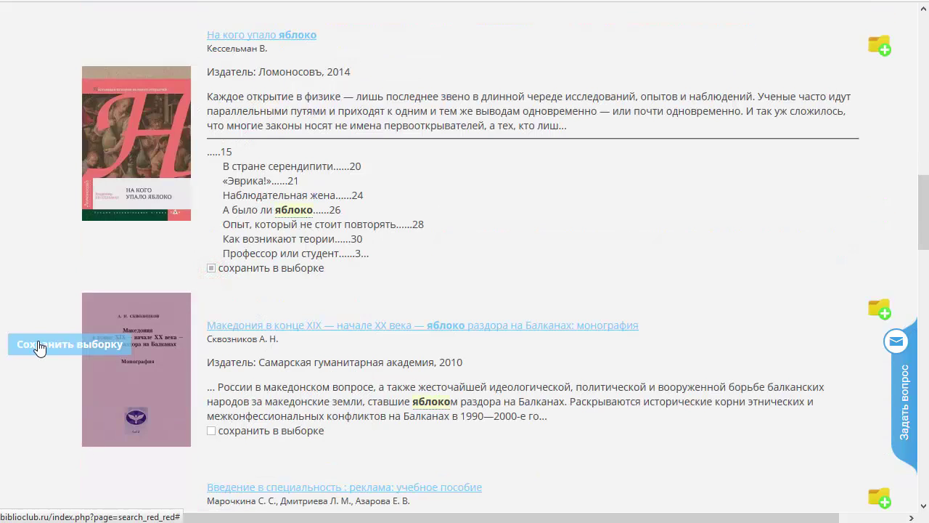
click(211, 269)
Add two books to the personal collection, then remove both again.
scroll(404, 310, up, 2)
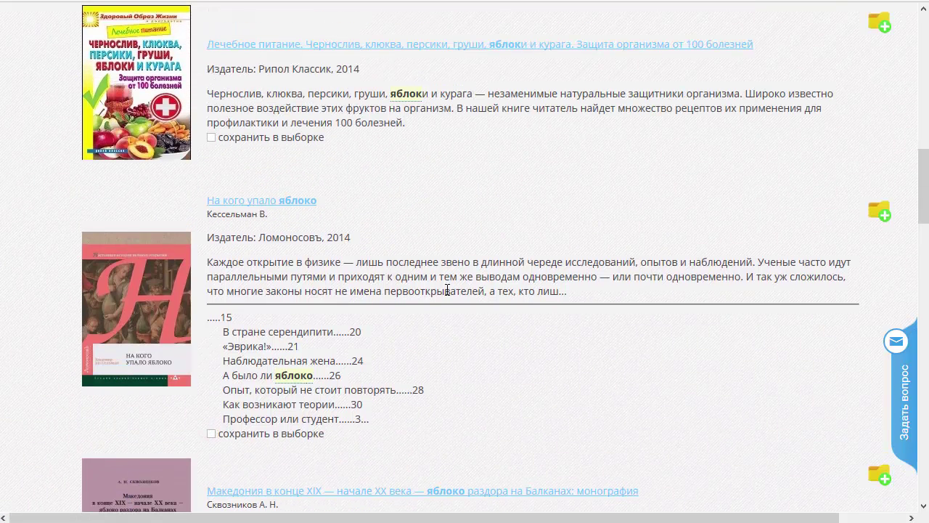
scroll(435, 298, up, 2)
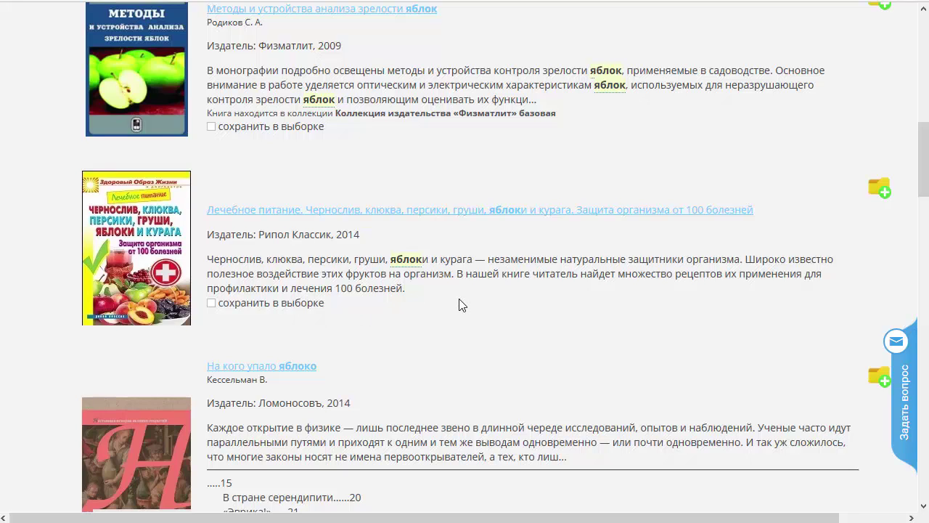
scroll(458, 305, up, 1)
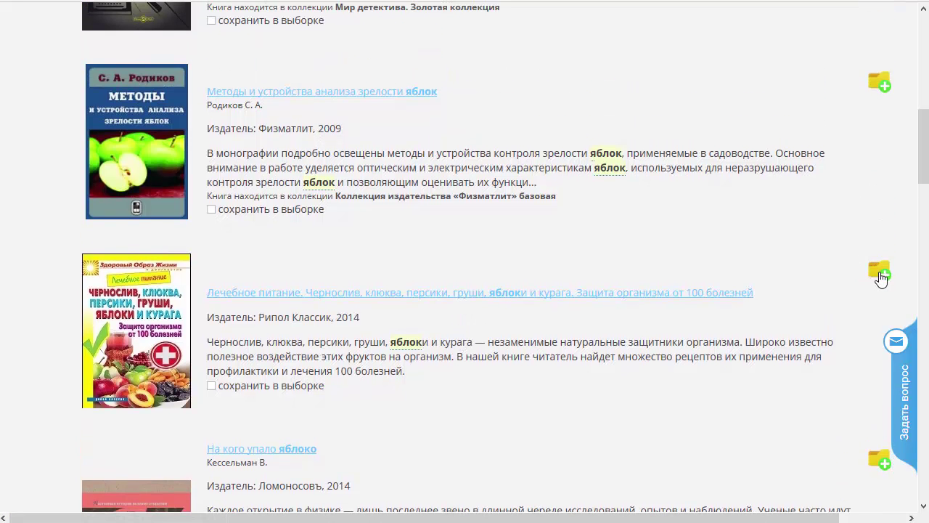
click(880, 276)
click(878, 84)
click(878, 279)
click(879, 83)
scroll(806, 305, up, 8)
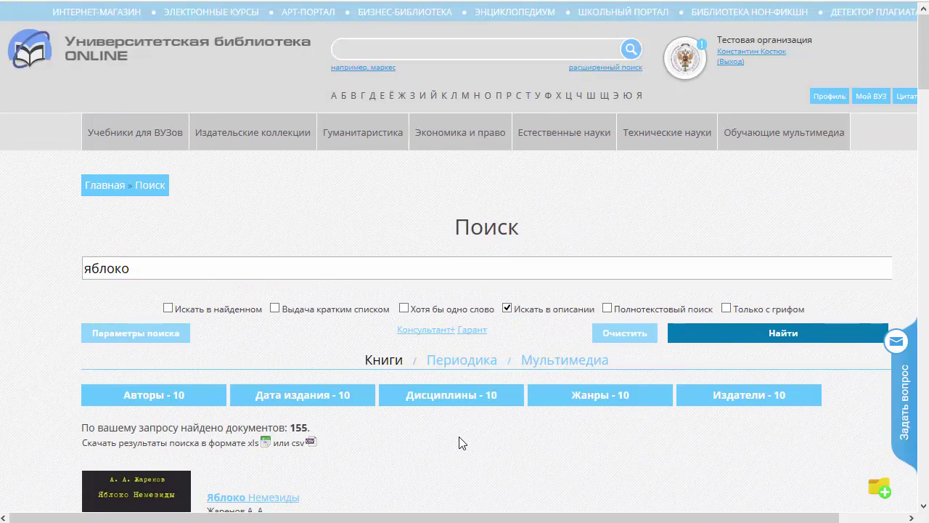
scroll(458, 443, down, 1)
Return to the home page and open advanced search with its query field focused.
scroll(460, 442, up, 1)
click(36, 52)
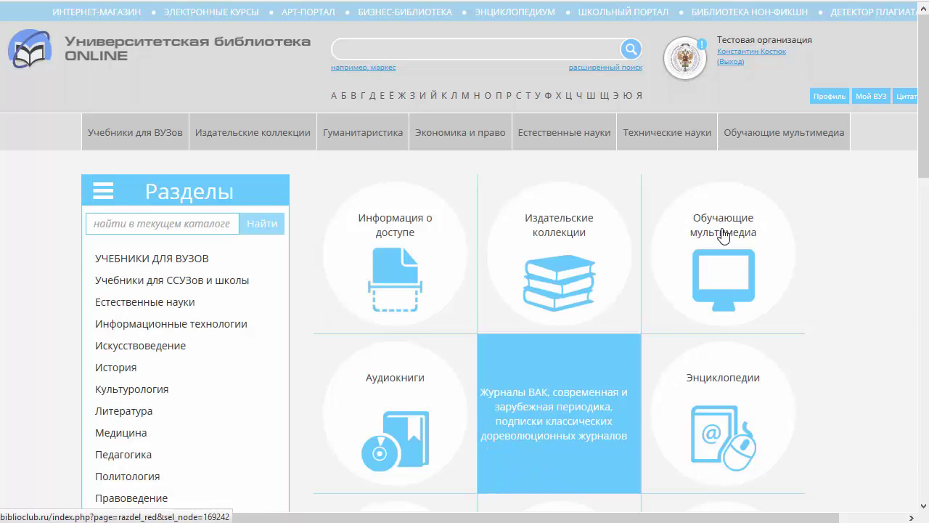
click(613, 69)
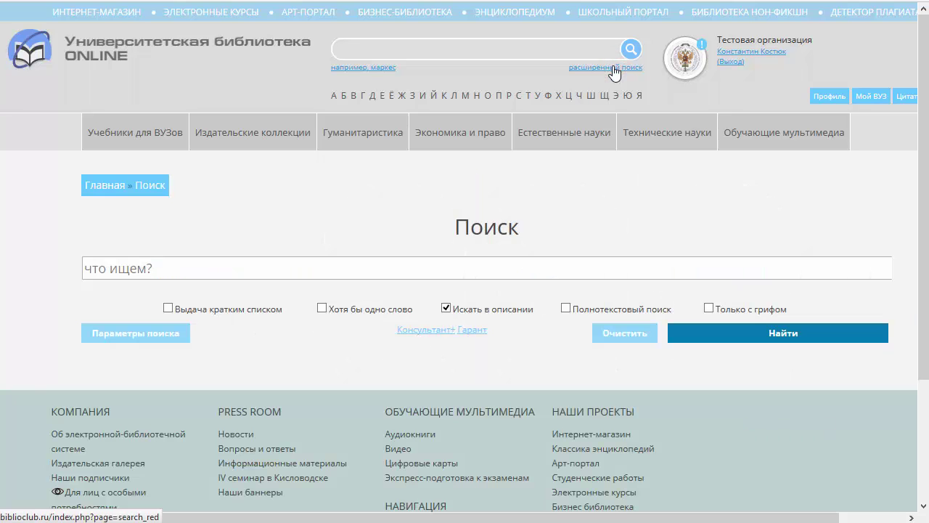
click(360, 258)
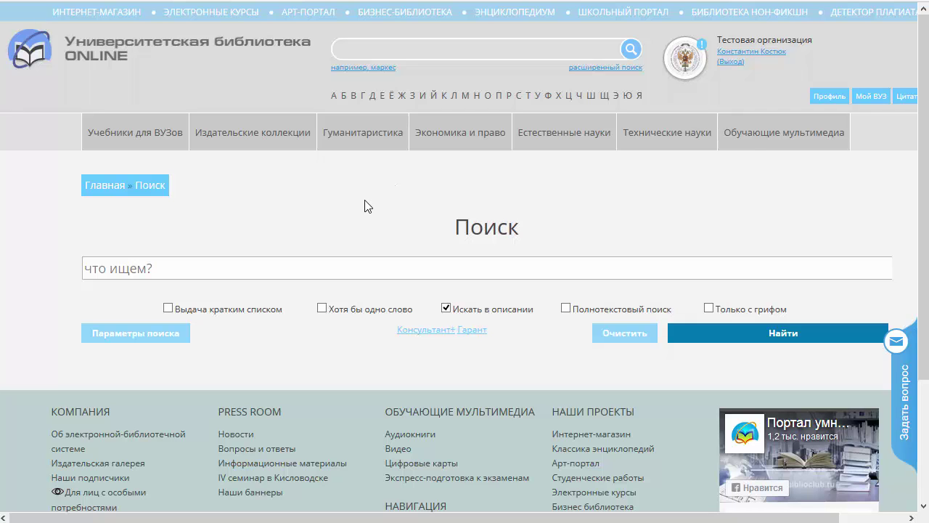
Expand the search parameters, enter 'яблоко' as the query and enable full-text search.
click(118, 342)
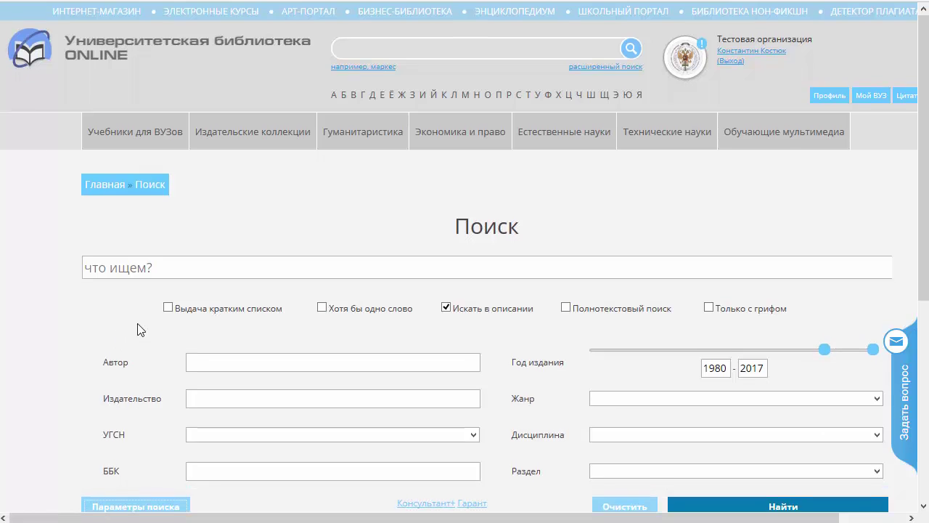
scroll(137, 323, down, 3)
scroll(137, 323, up, 2)
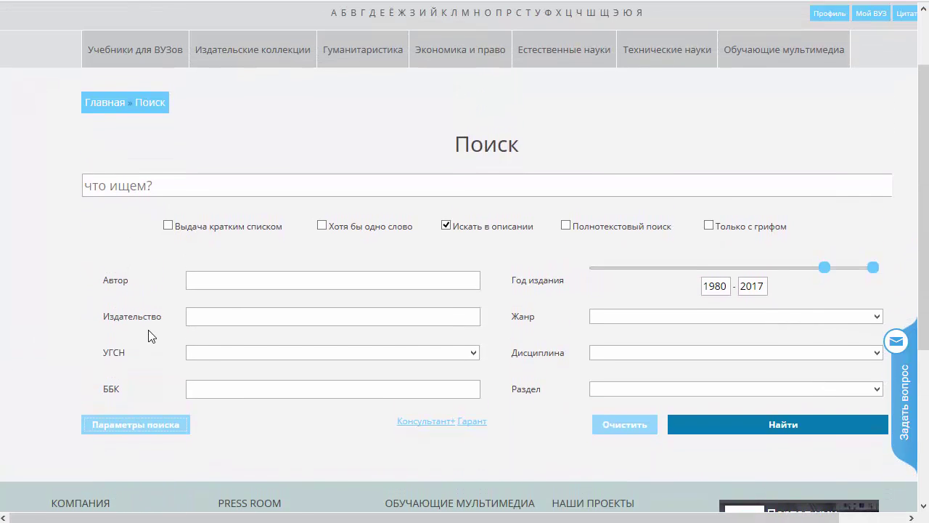
click(117, 185)
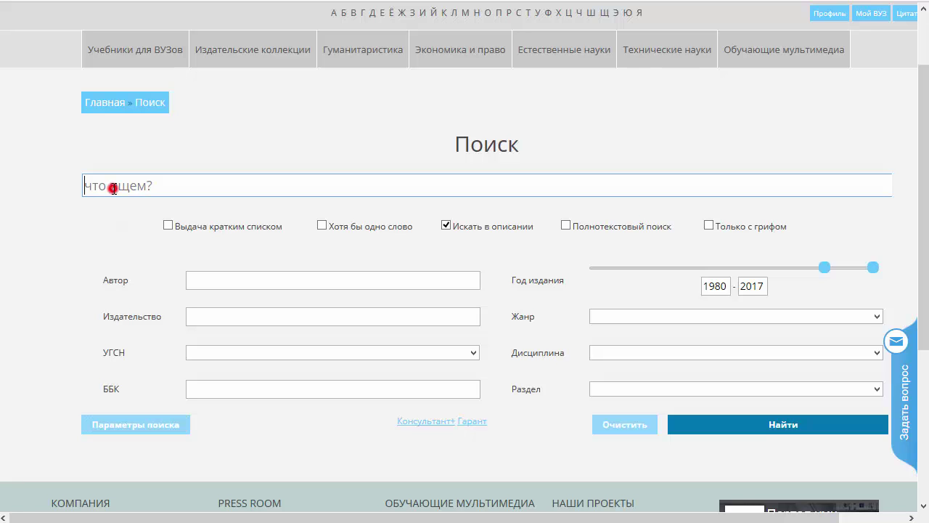
text(яблоко)
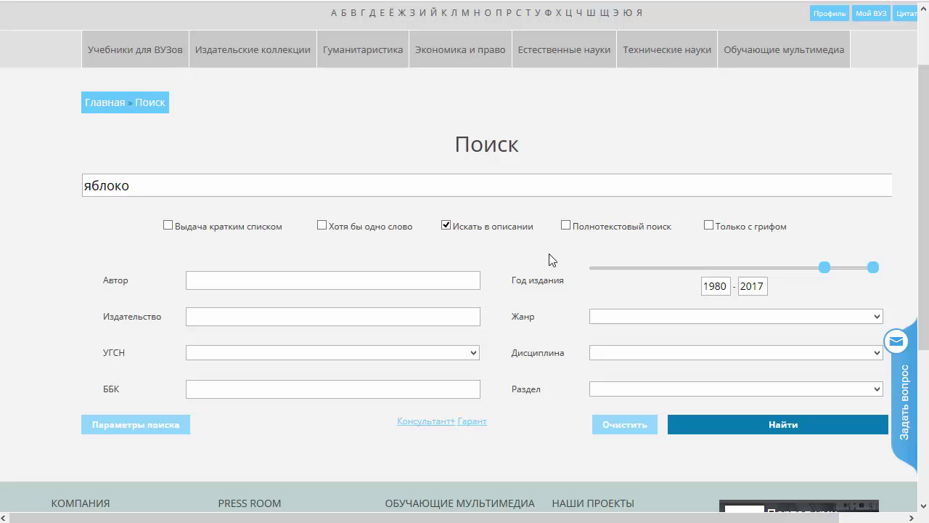
click(565, 225)
click(728, 424)
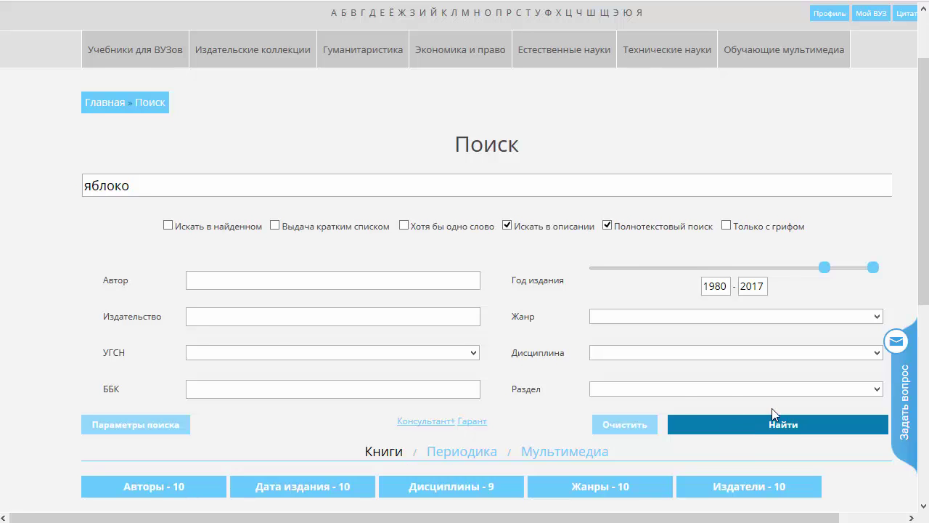
scroll(677, 406, down, 1)
scroll(677, 407, down, 6)
scroll(572, 406, down, 3)
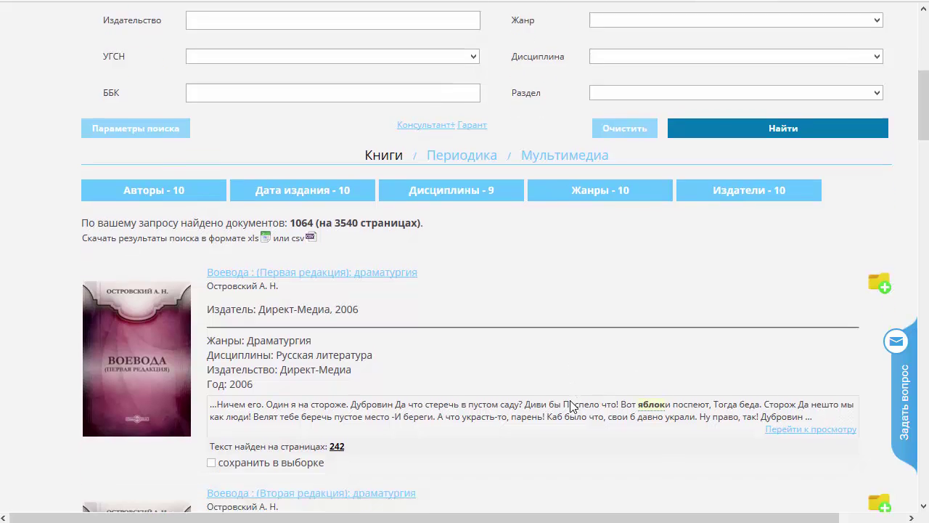
scroll(537, 377, down, 2)
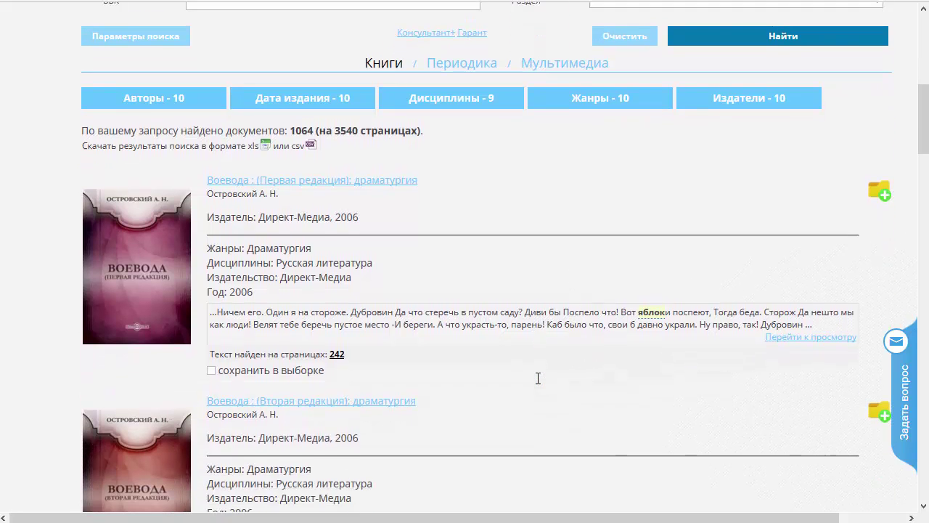
drag(209, 285, 854, 308)
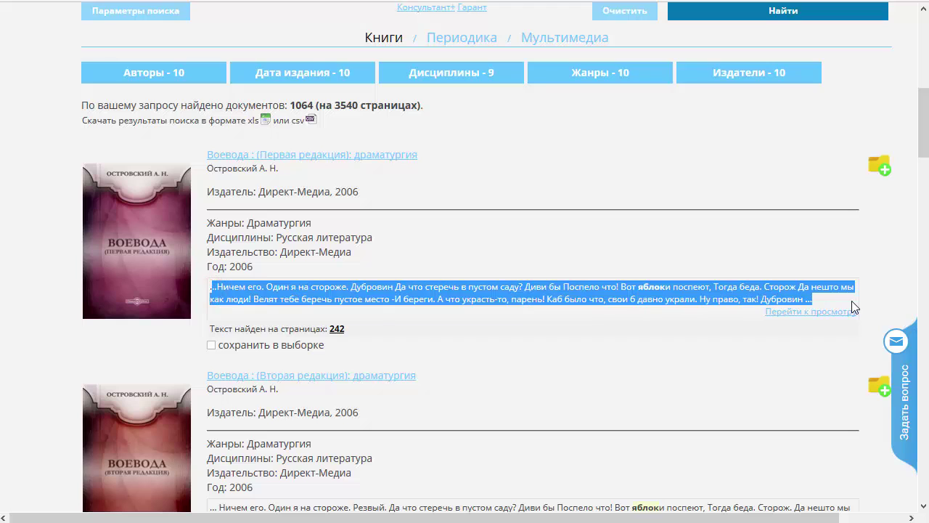
click(544, 362)
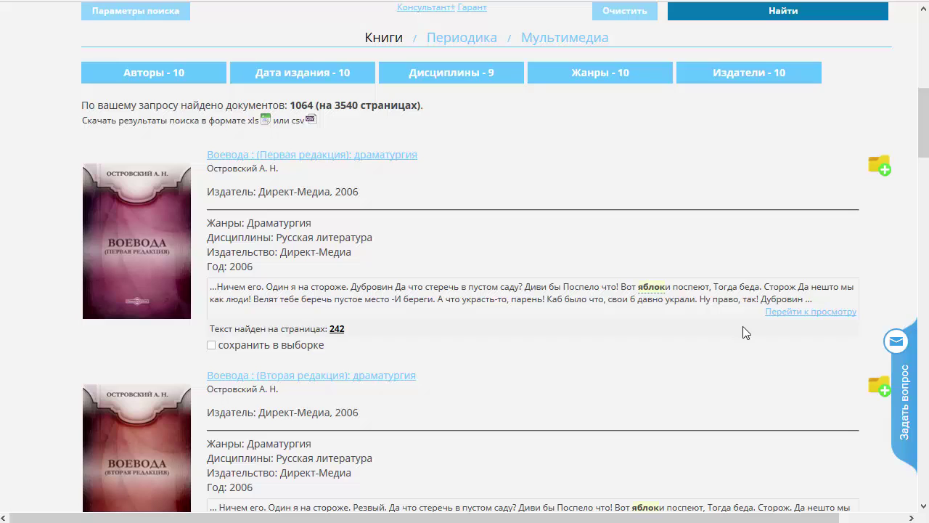
scroll(524, 303, down, 5)
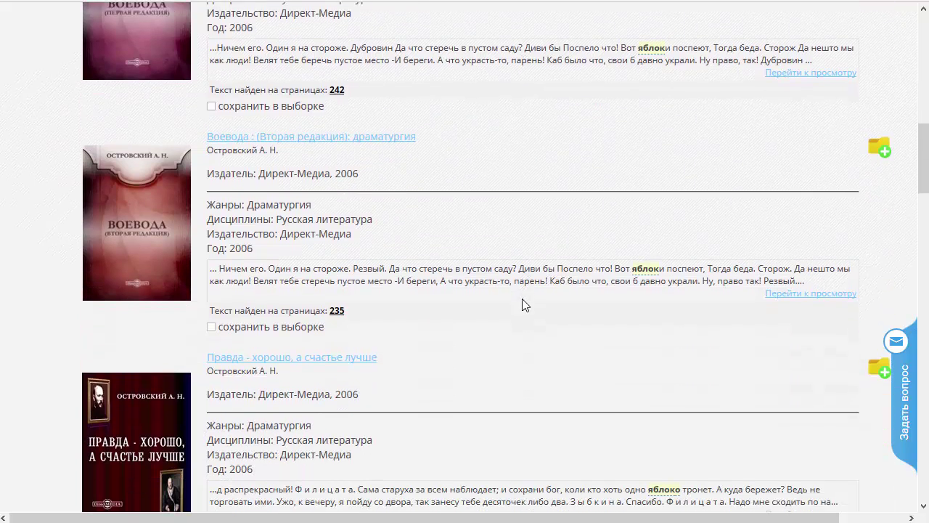
scroll(525, 305, down, 5)
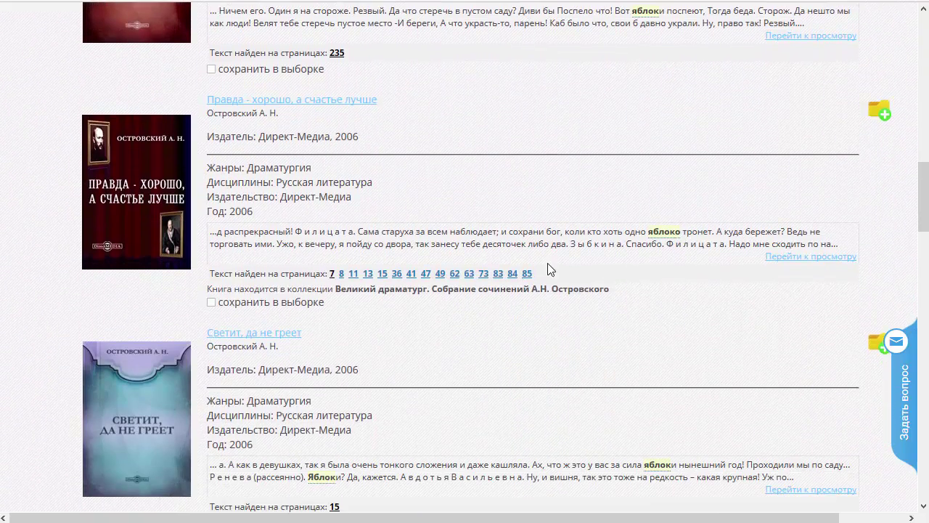
scroll(550, 270, down, 4)
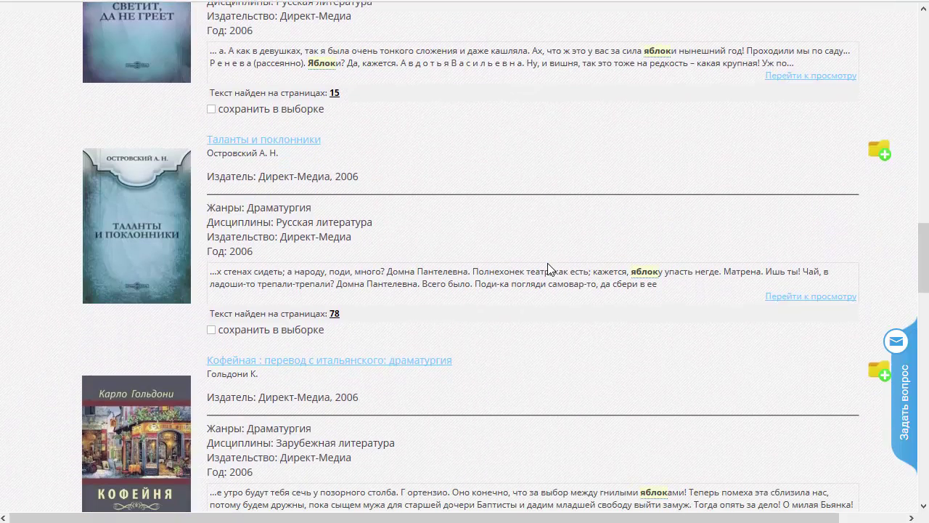
scroll(399, 327, down, 7)
scroll(401, 321, down, 5)
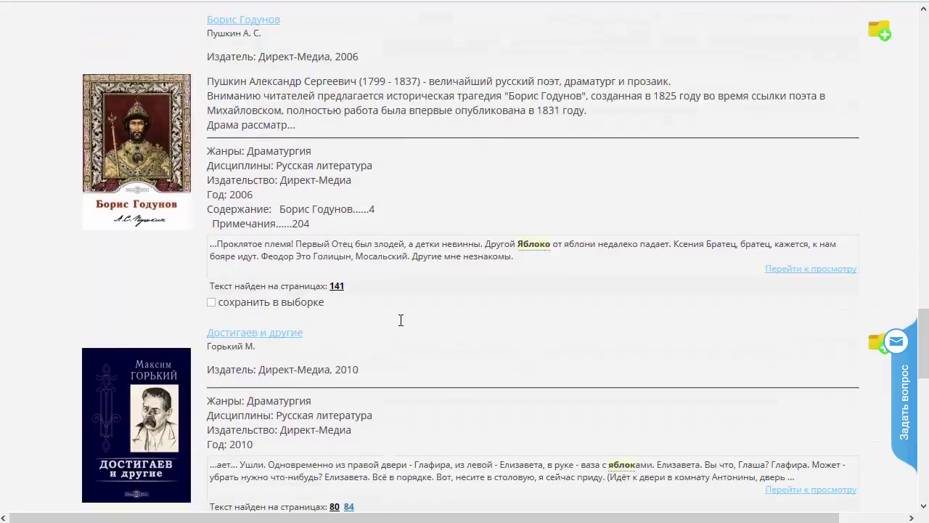
scroll(414, 332, up, 15)
scroll(419, 331, up, 10)
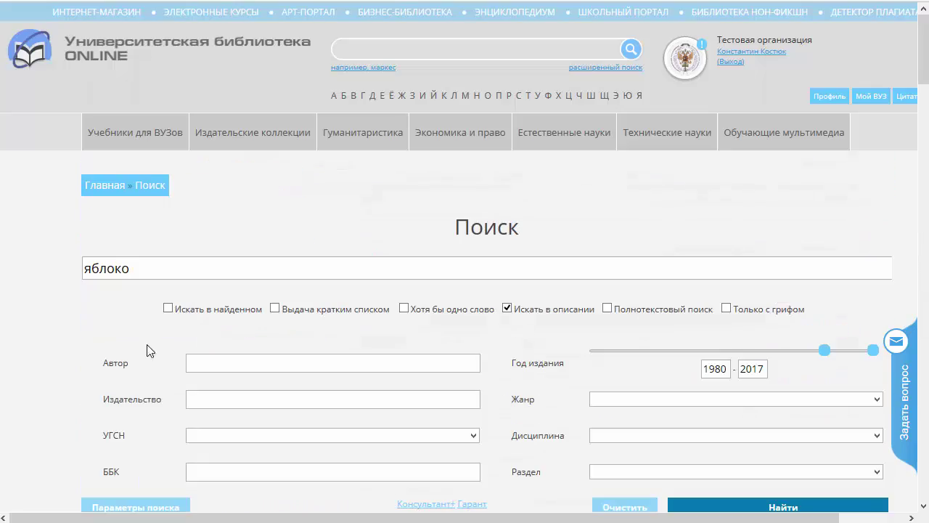
Enable 'Искать в найденном' and full-text search, and replace the query with 'груша'.
scroll(162, 338, down, 7)
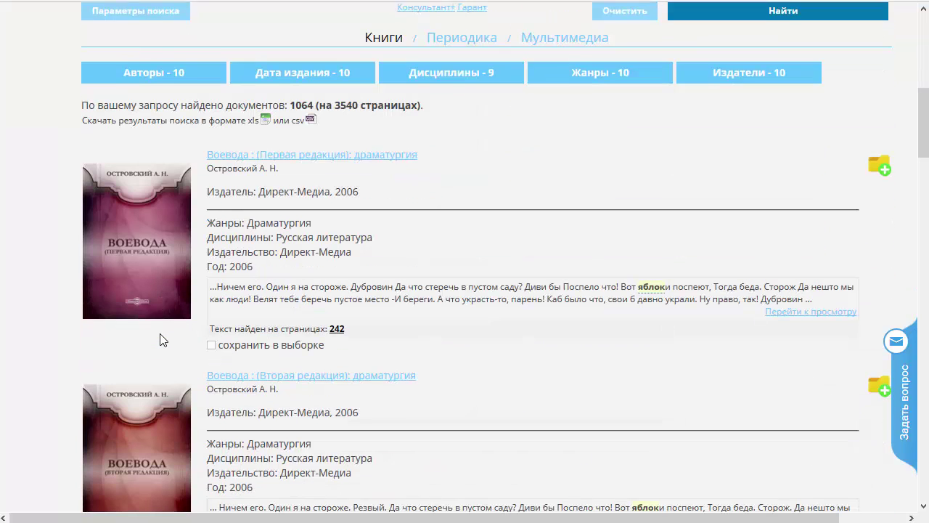
scroll(356, 305, up, 6)
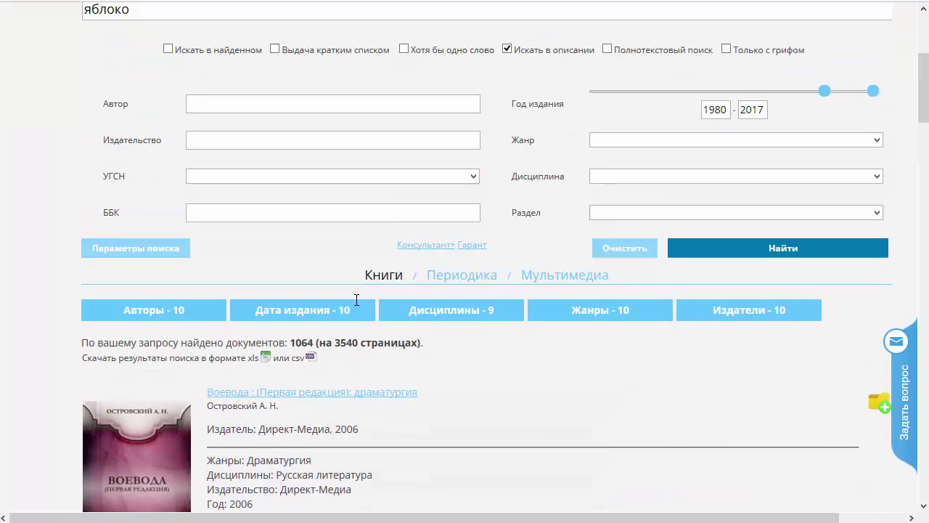
scroll(356, 304, up, 1)
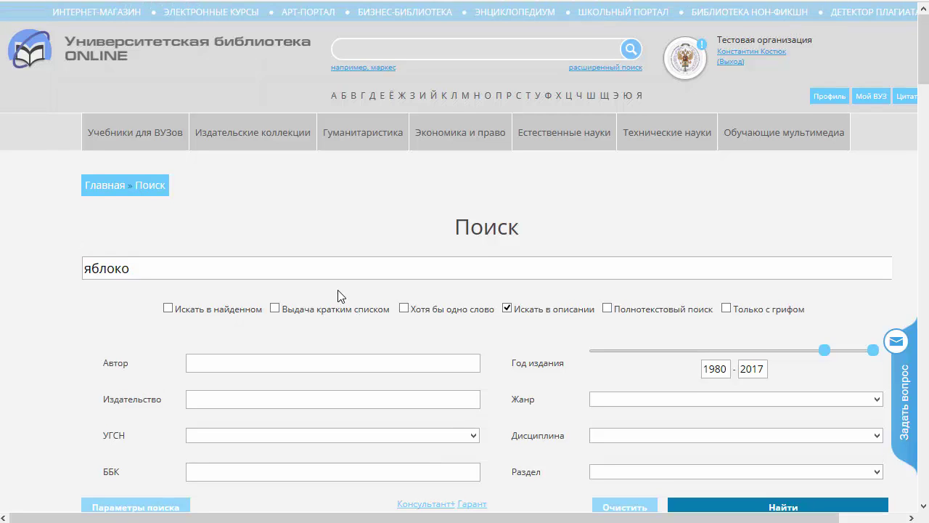
click(180, 309)
click(608, 308)
drag(149, 272, 48, 263)
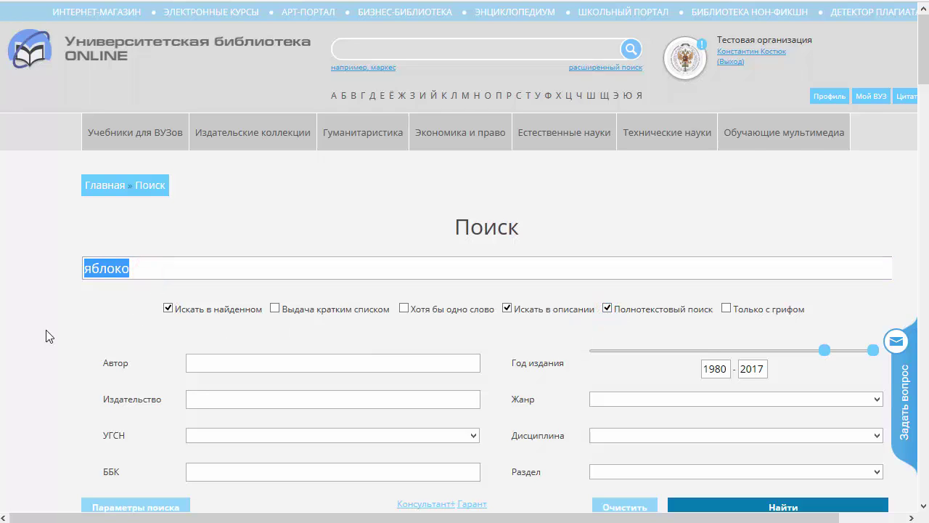
text(груша)
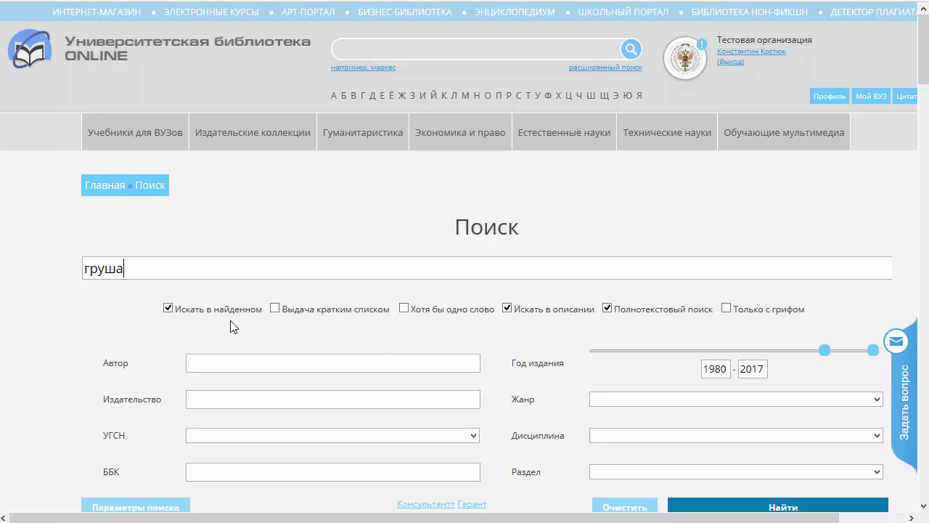
scroll(569, 337, down, 2)
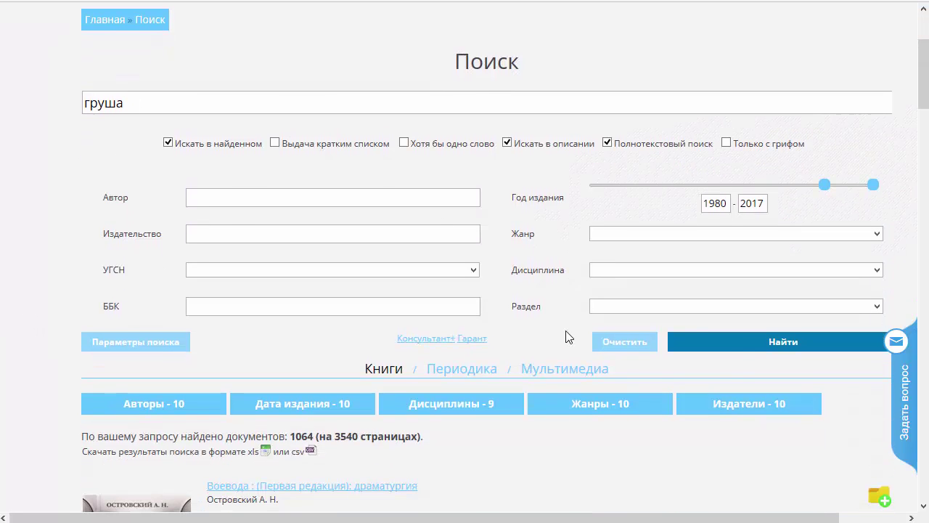
Run the 'груша' search within found results and browse its 330 documents.
click(745, 350)
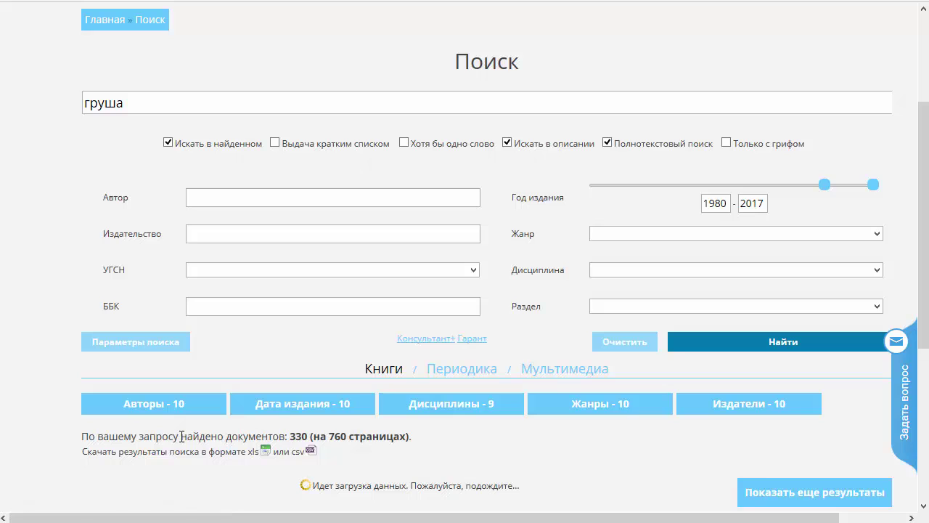
scroll(181, 433, down, 1)
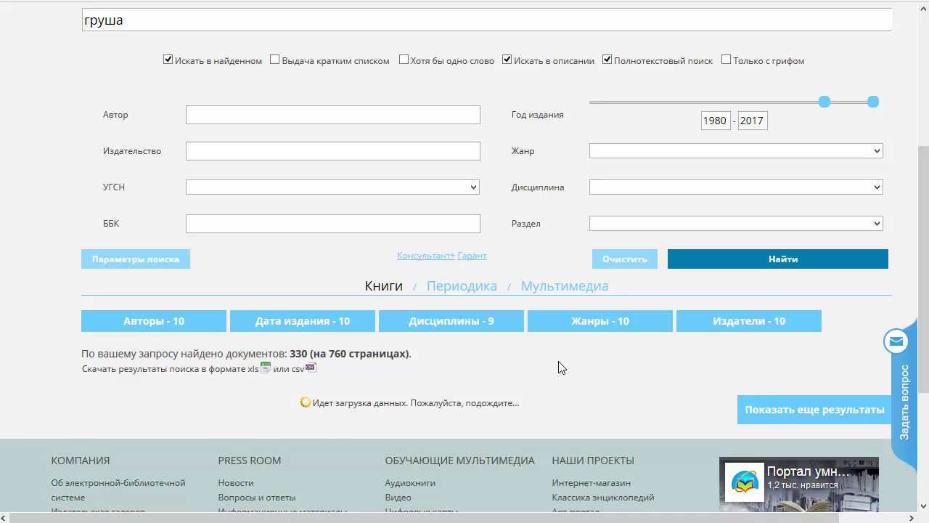
scroll(559, 366, down, 2)
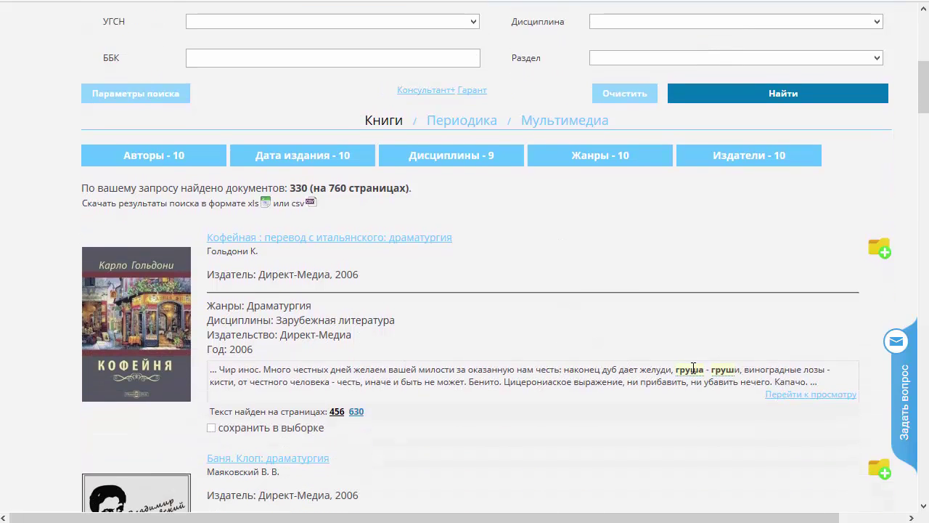
scroll(693, 368, down, 4)
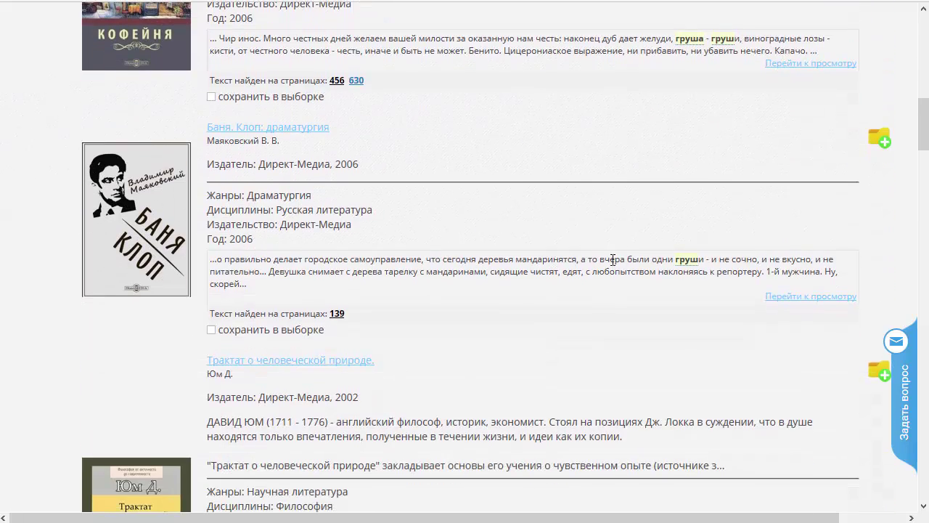
scroll(622, 428, up, 9)
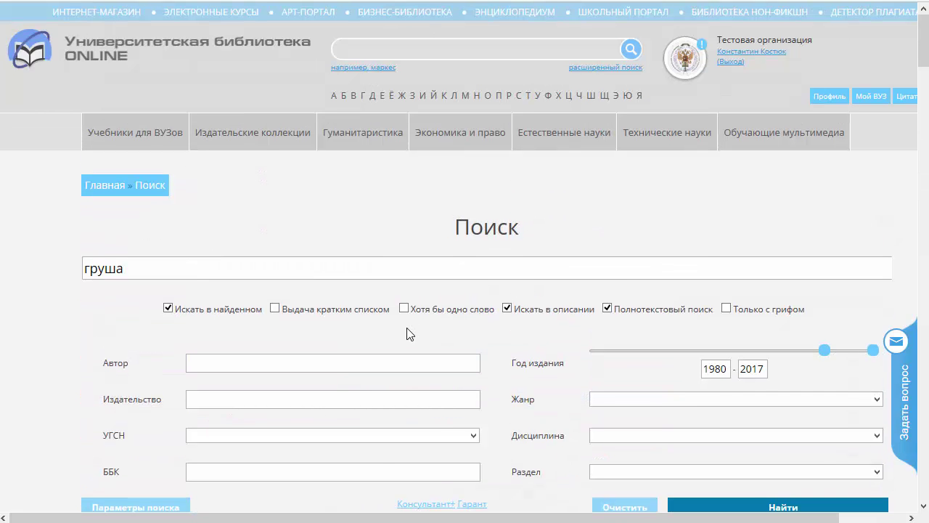
scroll(406, 332, down, 1)
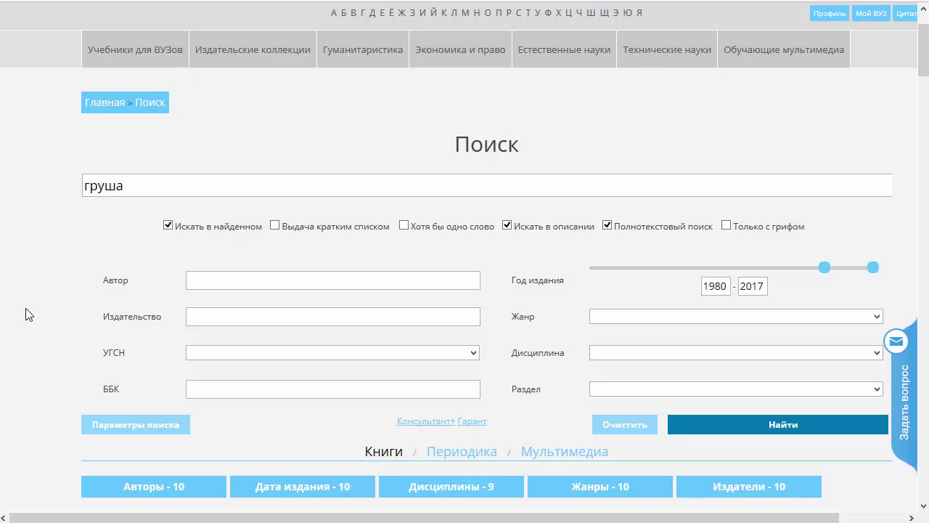
Turn off 'Искать в найденном' and rerun 'груша' library-wide, getting 441 documents.
click(168, 225)
scroll(100, 230, down, 1)
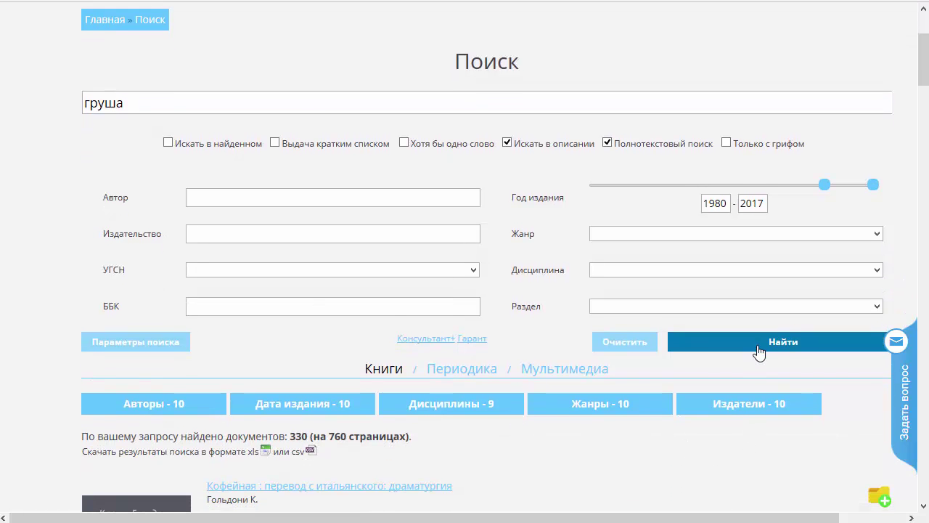
click(760, 346)
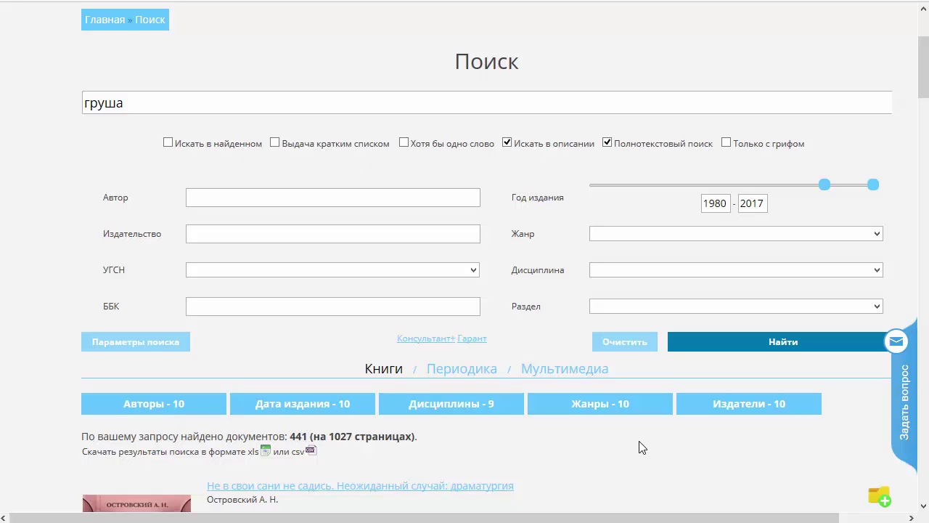
Rerun the 'груша' search as a short list, browse it, then tick 'Хотя бы одно слово'.
click(274, 142)
mouse_move(781, 445)
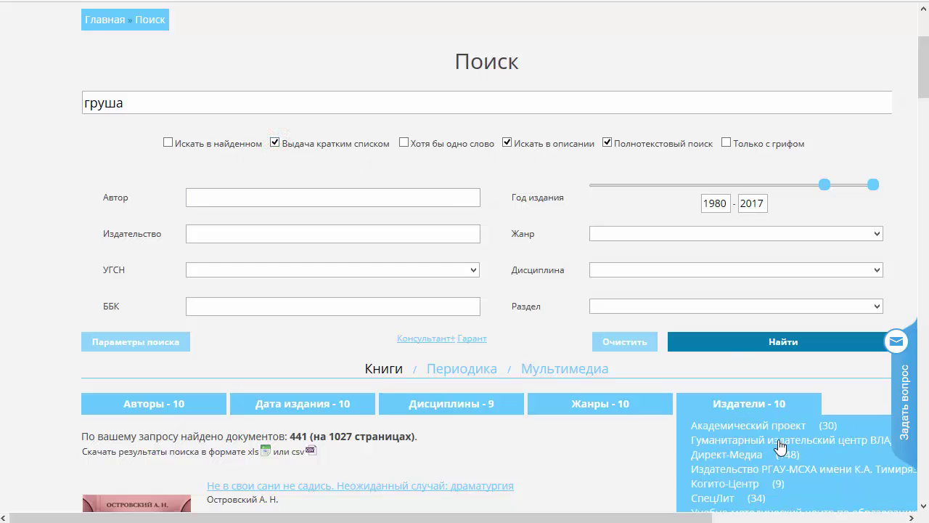
click(740, 336)
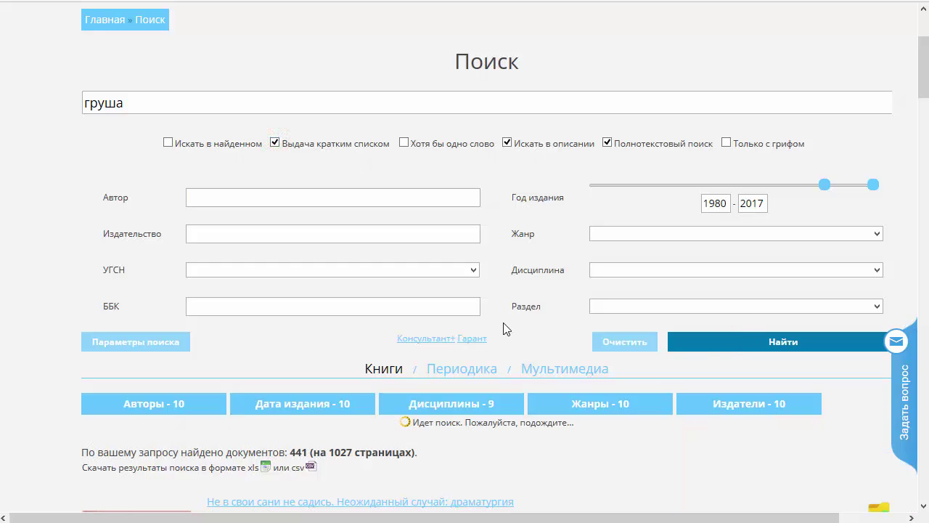
scroll(504, 327, down, 6)
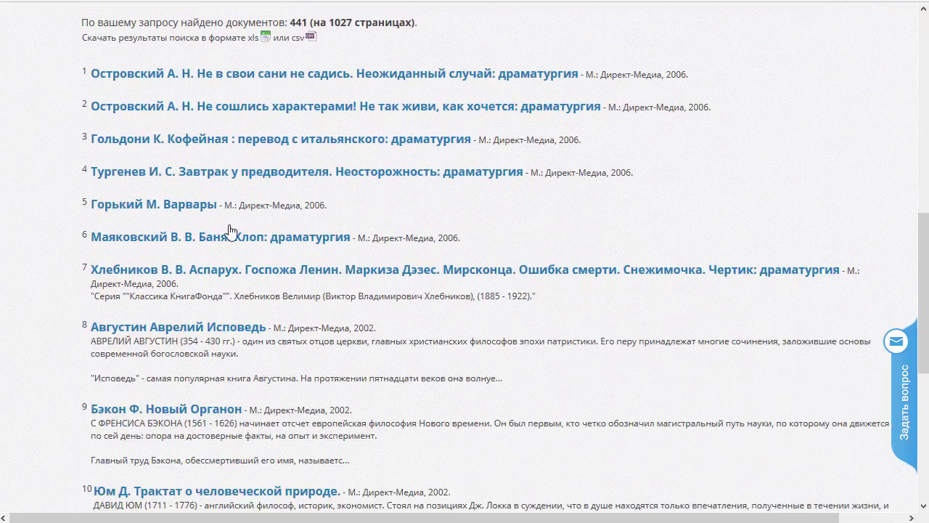
scroll(164, 254, up, 2)
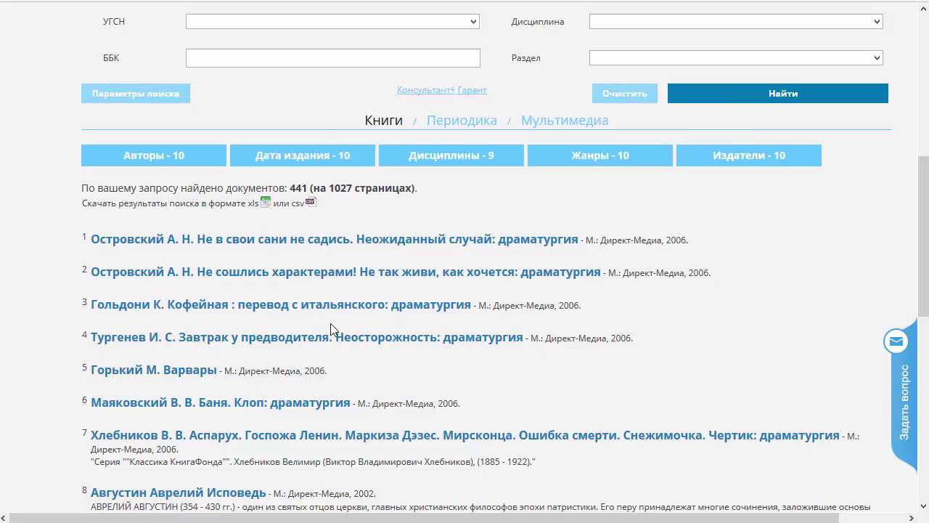
scroll(159, 348, down, 3)
scroll(450, 359, up, 10)
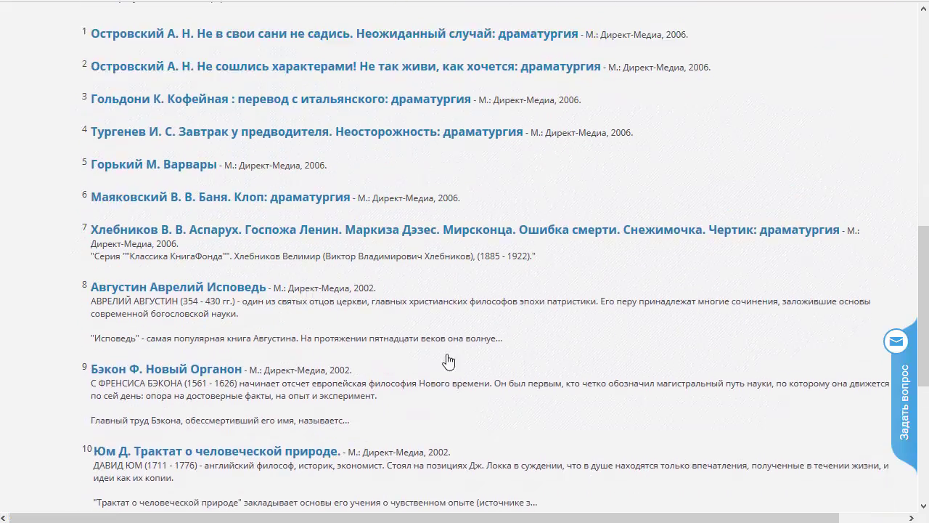
click(414, 227)
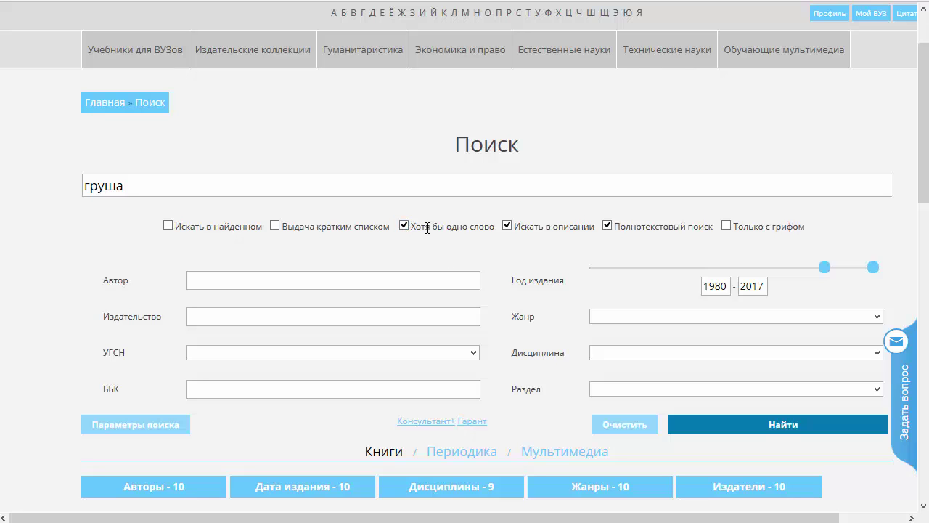
Untick 'Хотя бы одно слово' and 'Полнотекстовый поиск', leaving only description search.
click(406, 226)
click(606, 226)
scroll(123, 331, down, 1)
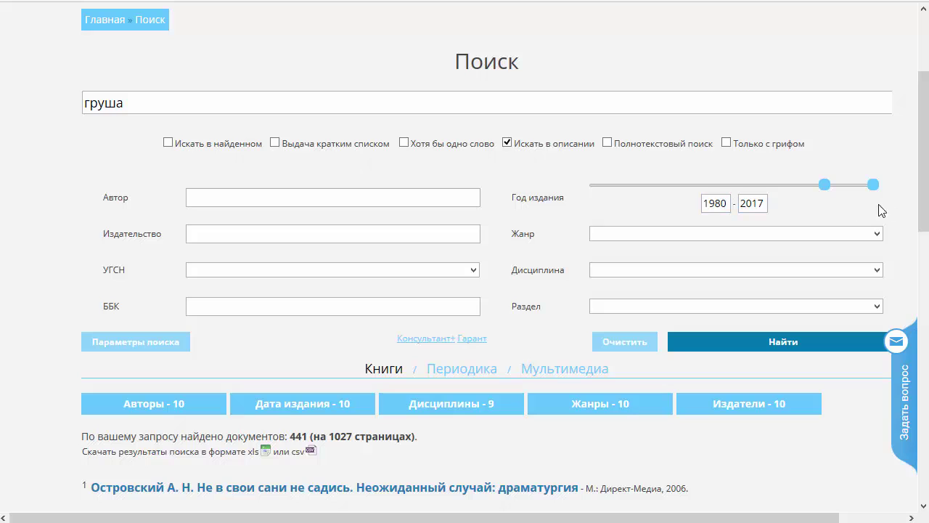
Limit publication years to 1882–1920 and rerun 'груша', which finds nothing.
drag(823, 184, 658, 185)
drag(872, 186, 745, 187)
click(662, 187)
drag(675, 193, 700, 192)
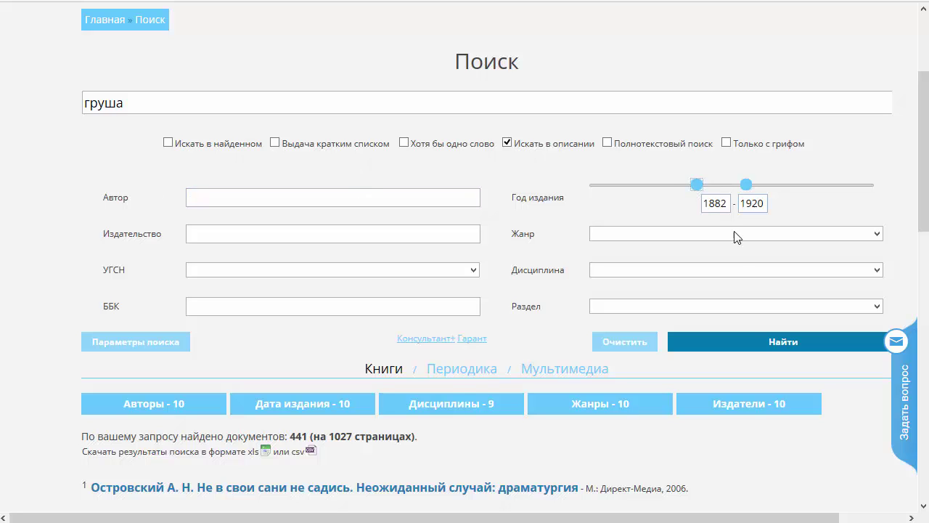
click(771, 347)
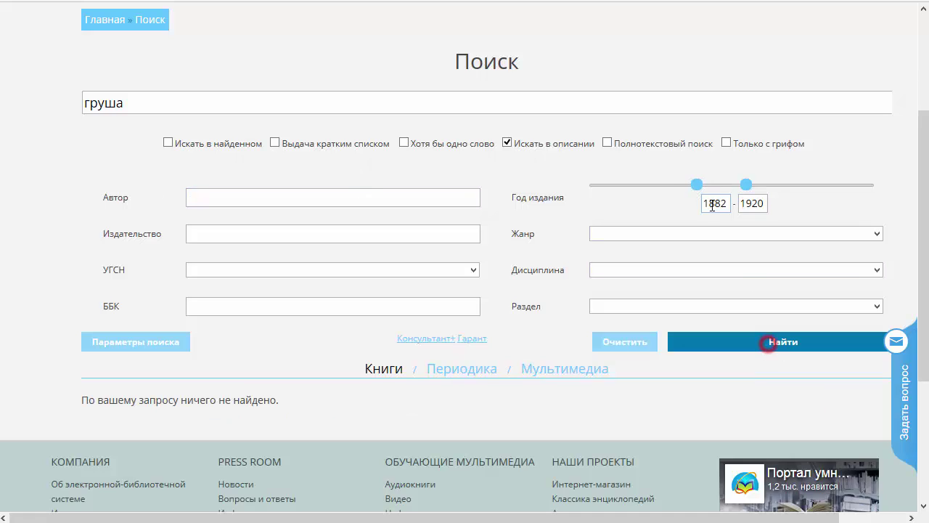
drag(134, 104, 28, 104)
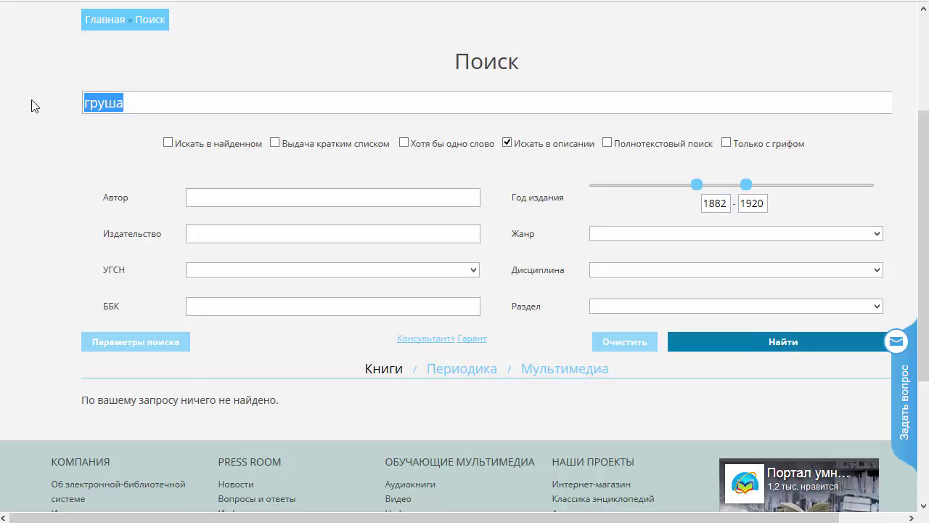
Run the гранат search limited to 1882–1920 and scroll through the 38 resulting documents.
text(г)
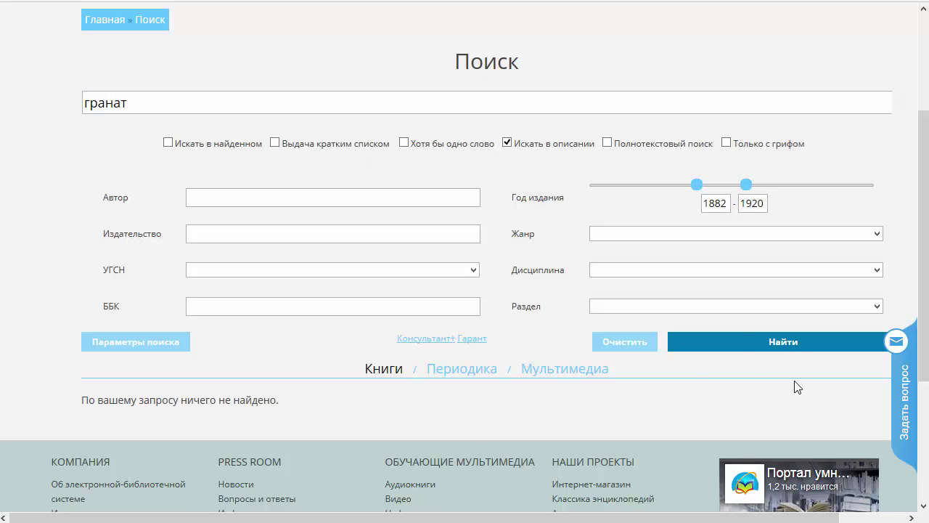
click(780, 338)
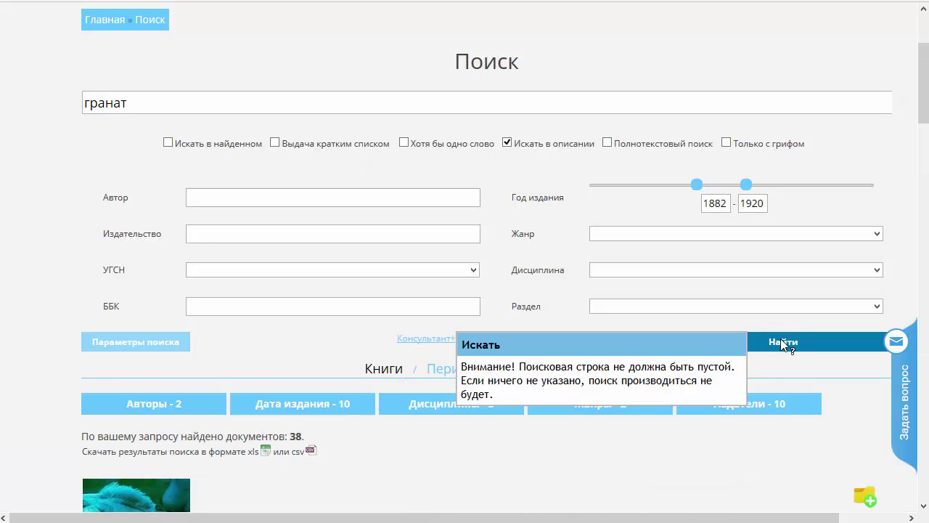
scroll(240, 290, down, 3)
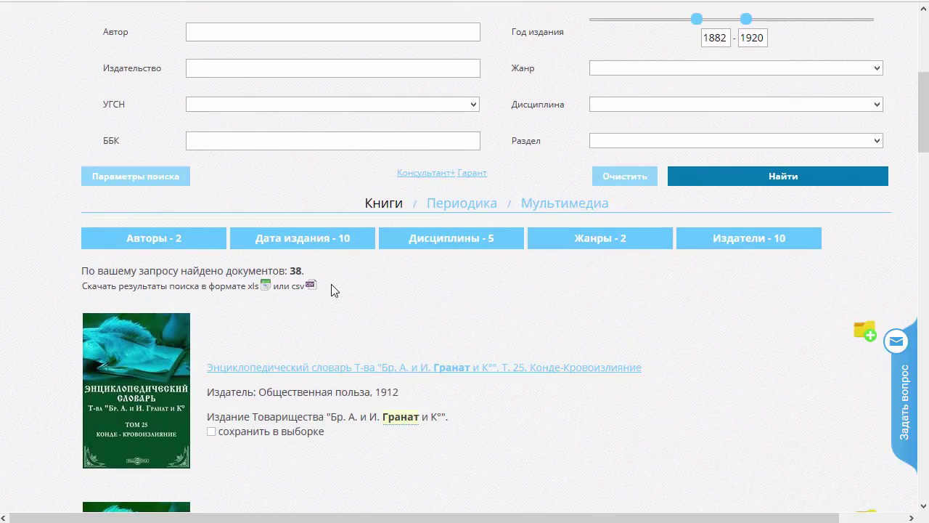
scroll(331, 291, down, 3)
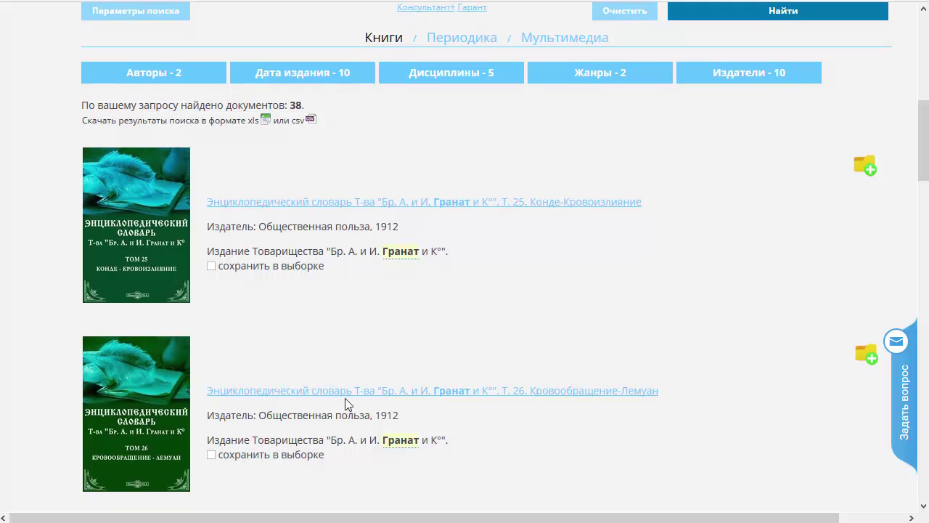
scroll(280, 400, down, 2)
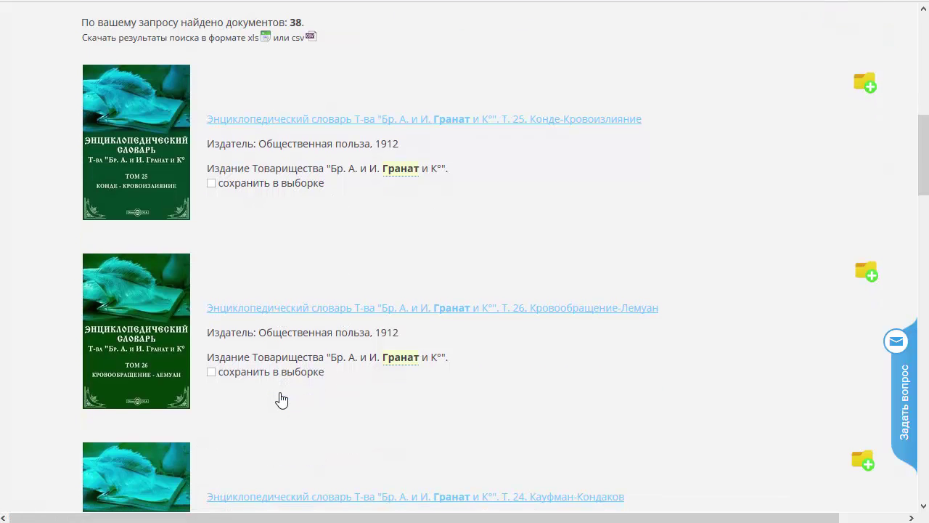
scroll(397, 387, down, 10)
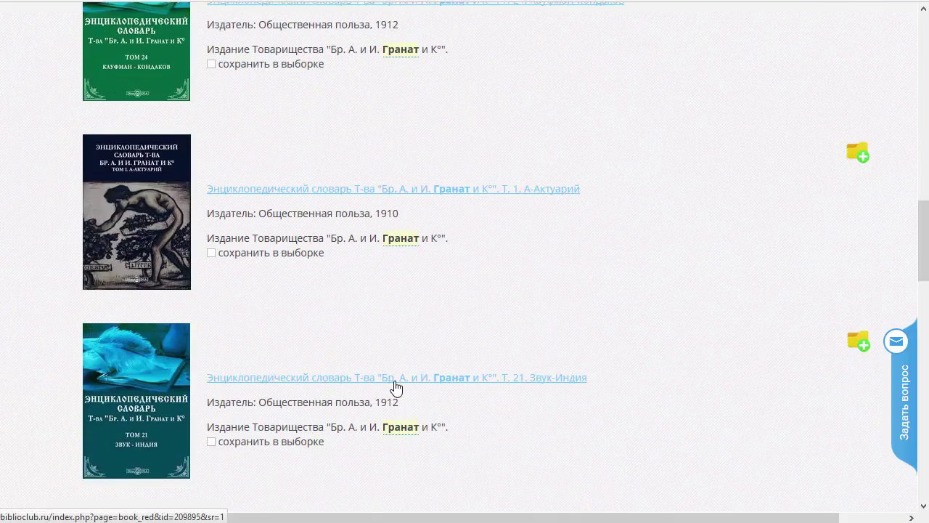
scroll(397, 387, down, 11)
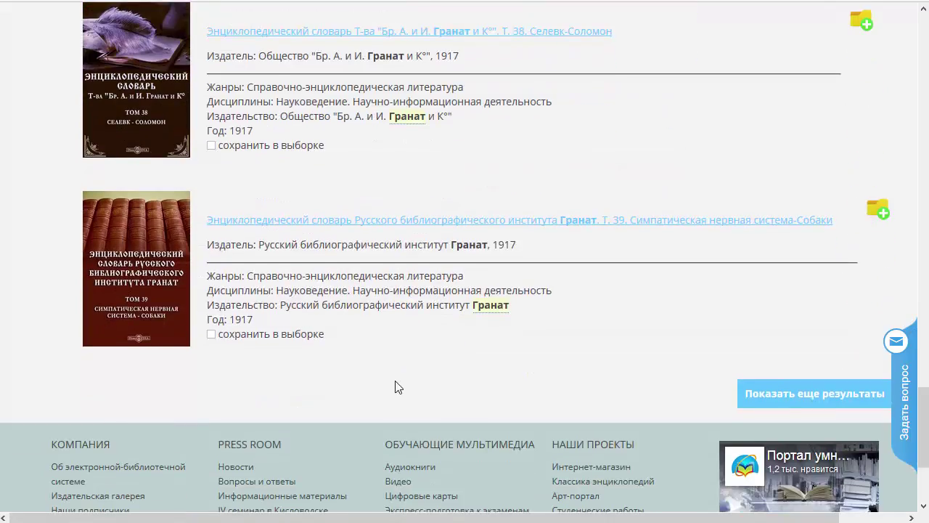
scroll(399, 387, up, 6)
scroll(398, 388, up, 20)
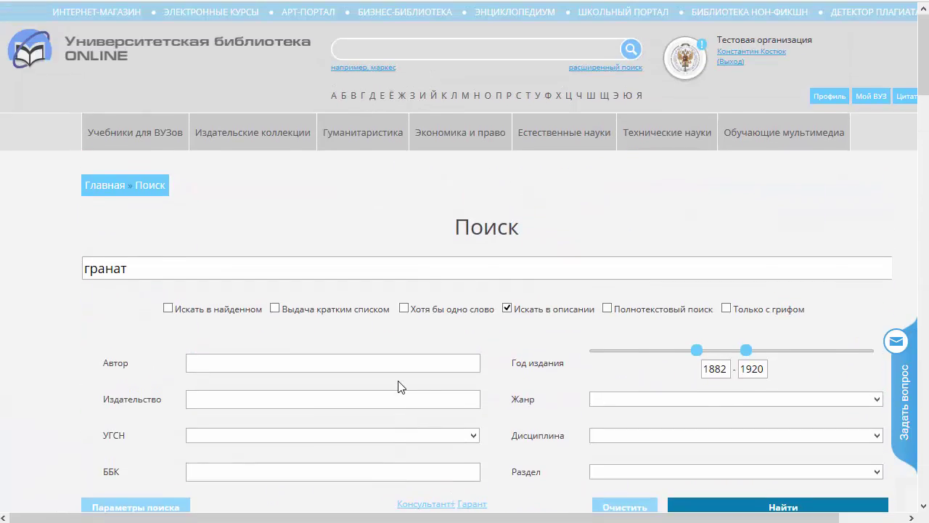
Widen the publication years to 1882–2017, rerun the гранат search and review the 95 results.
drag(747, 350, 878, 359)
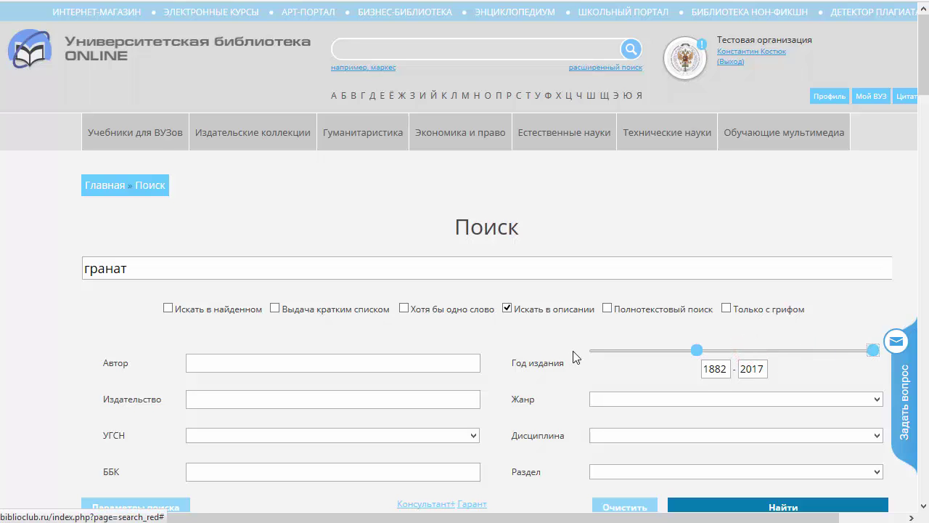
scroll(577, 353, down, 3)
click(736, 266)
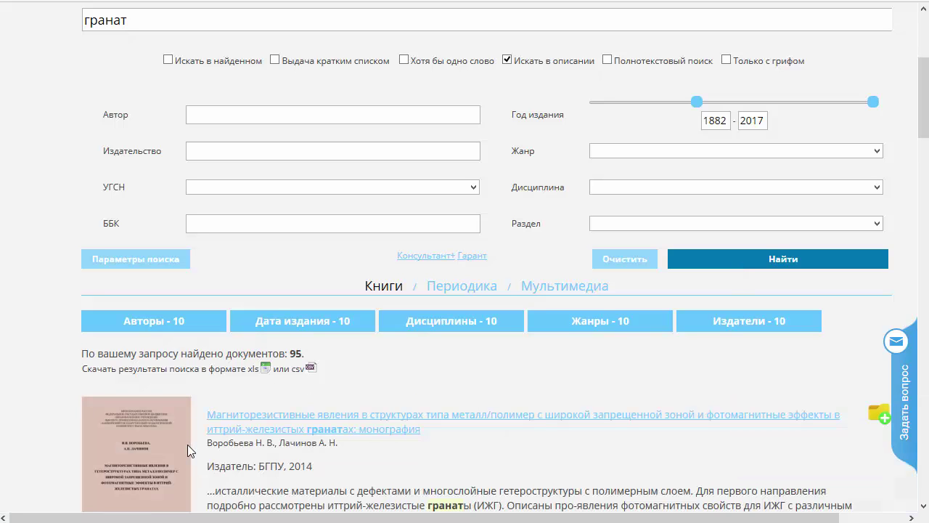
scroll(187, 437, down, 2)
scroll(146, 326, up, 1)
scroll(164, 329, down, 4)
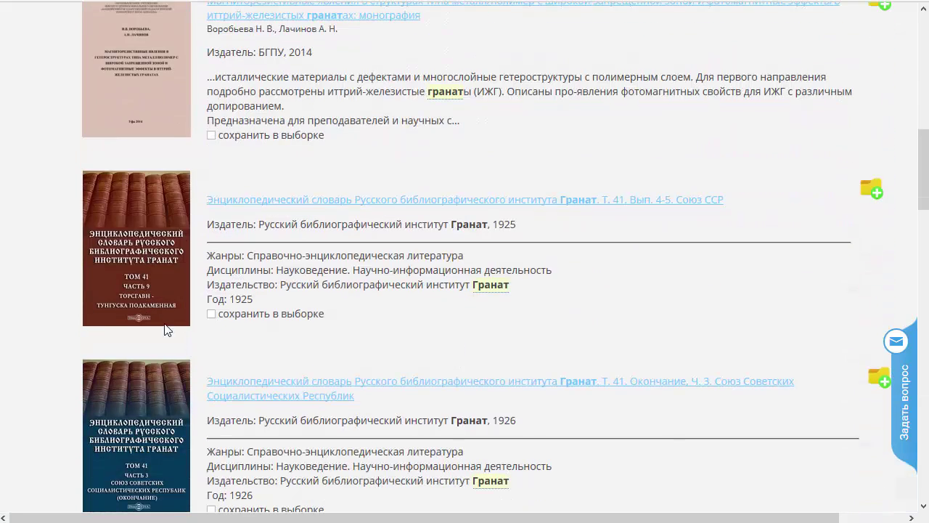
scroll(433, 210, down, 7)
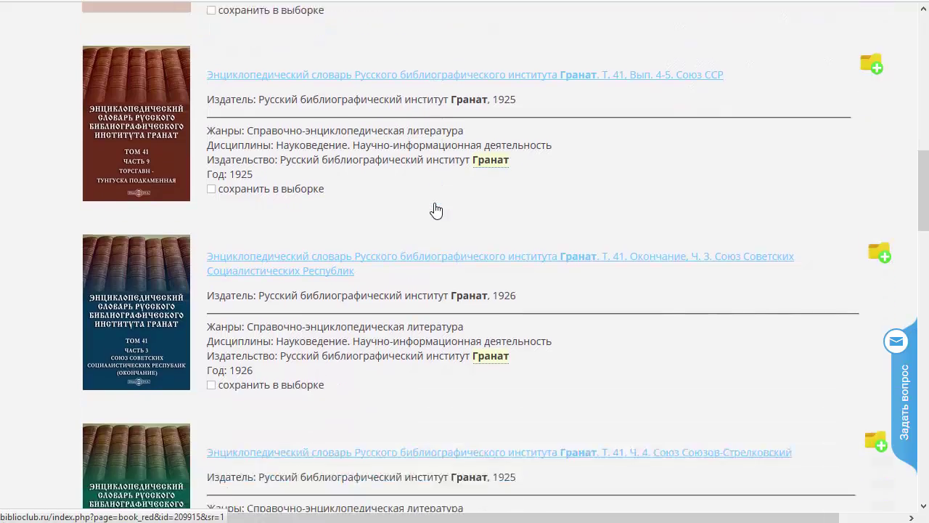
scroll(436, 207, down, 8)
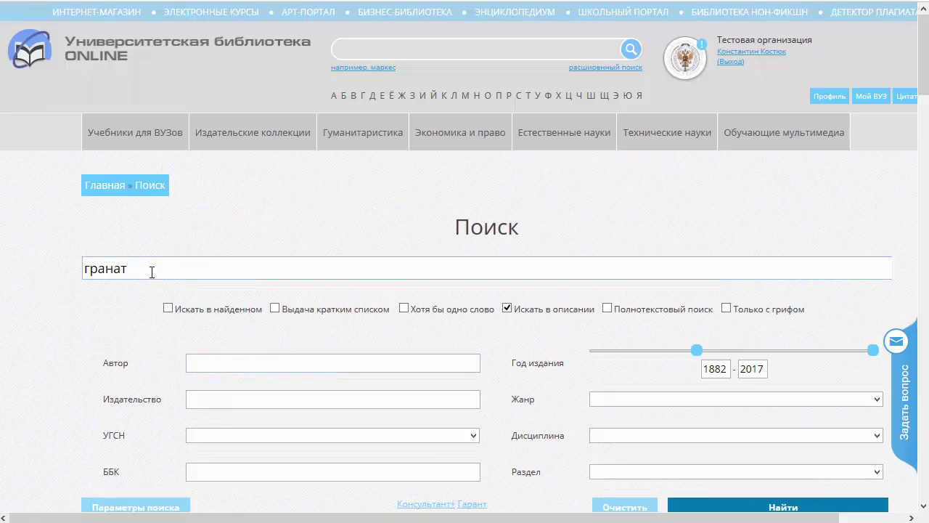
Remove the гранат query and search by author Толстой, getting 242 documents.
drag(157, 269, 16, 261)
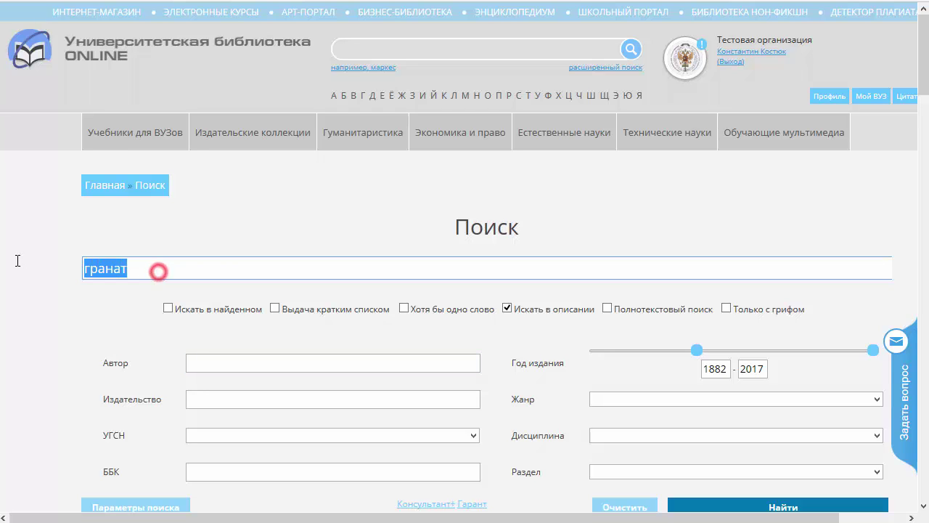
key(BackSpace)
click(215, 361)
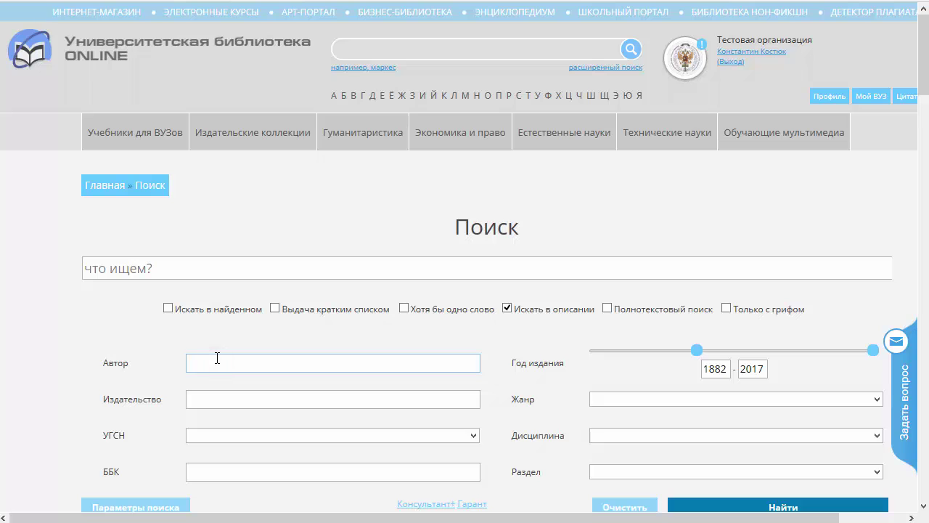
text(Толстой)
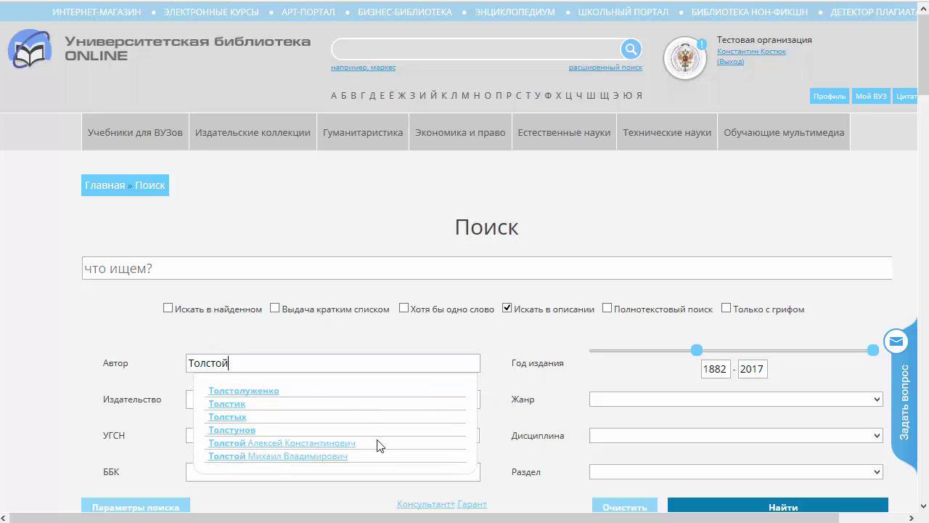
scroll(383, 359, down, 2)
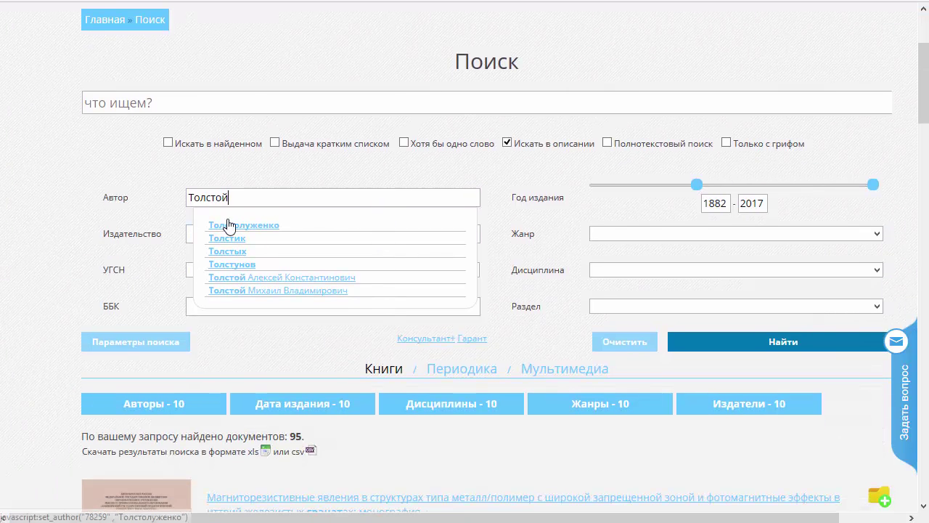
click(63, 226)
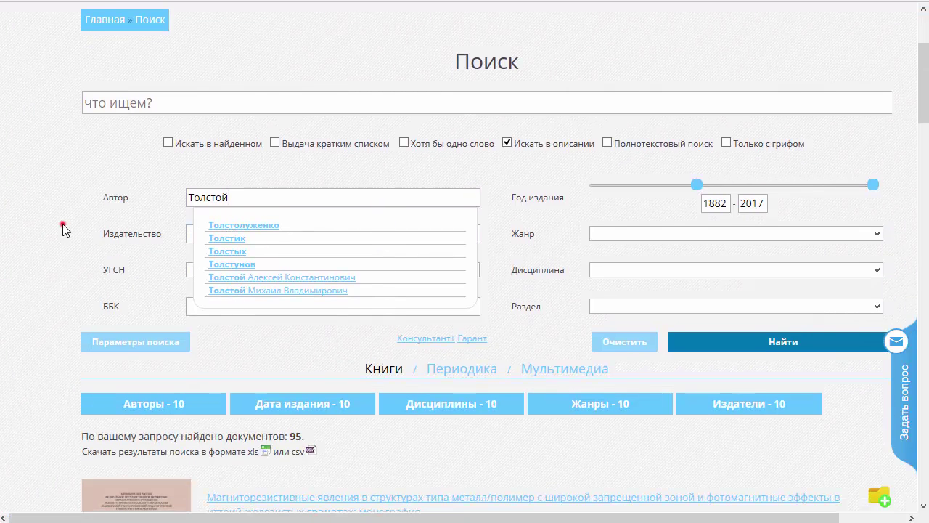
click(765, 342)
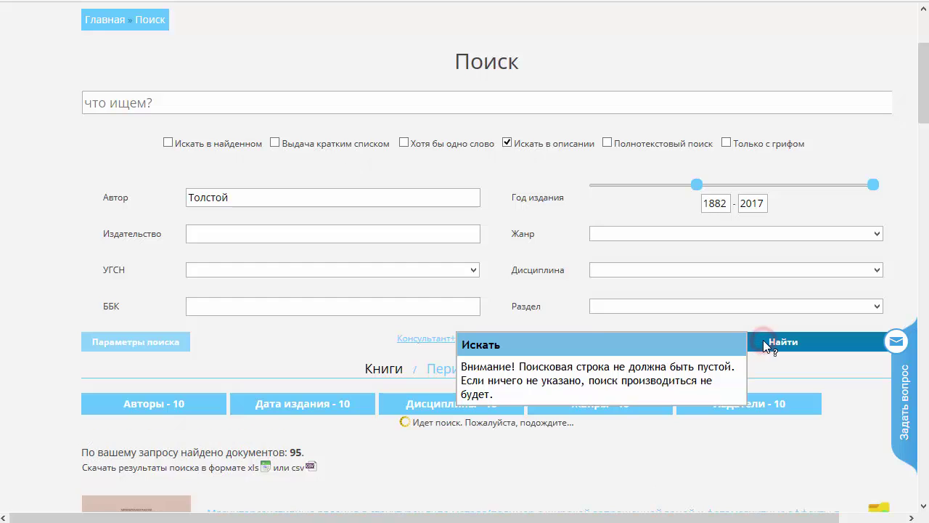
scroll(582, 311, down, 2)
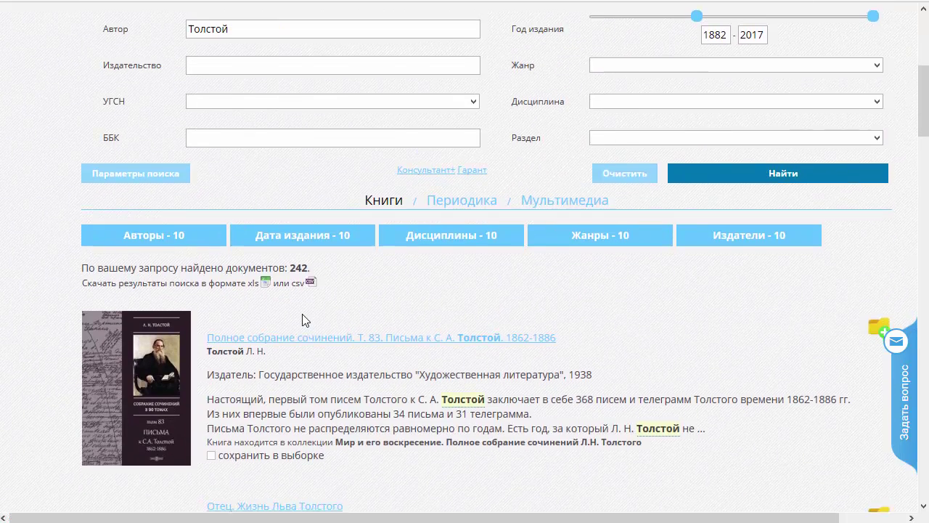
scroll(305, 319, down, 3)
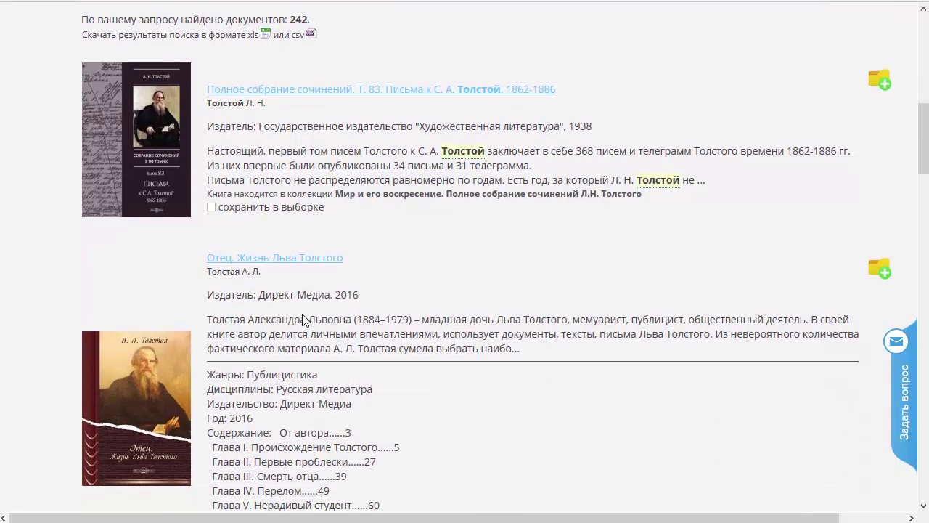
scroll(303, 320, down, 5)
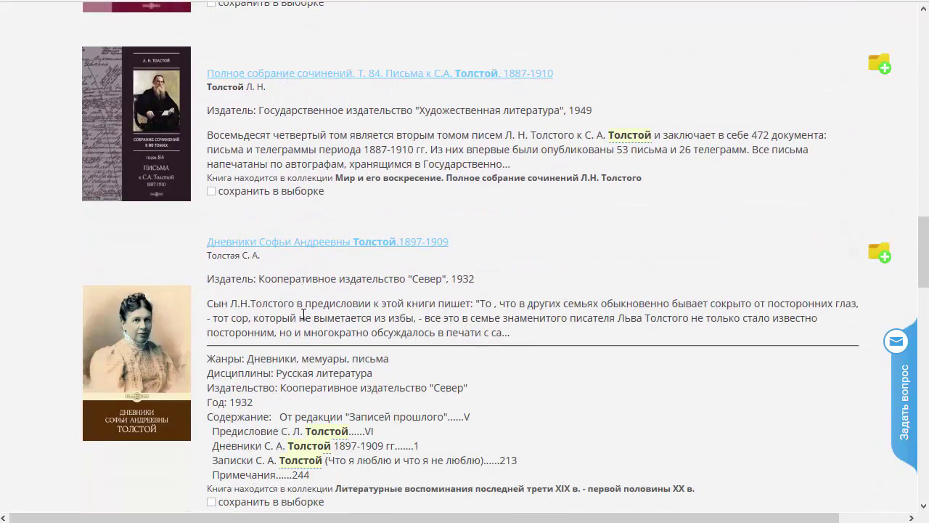
scroll(303, 315, down, 5)
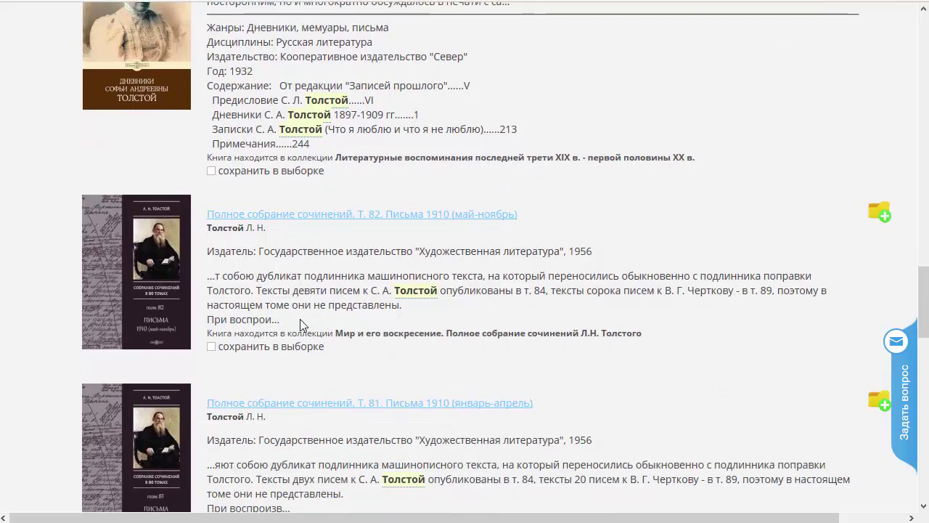
scroll(301, 326, up, 6)
scroll(301, 326, up, 4)
scroll(287, 327, down, 4)
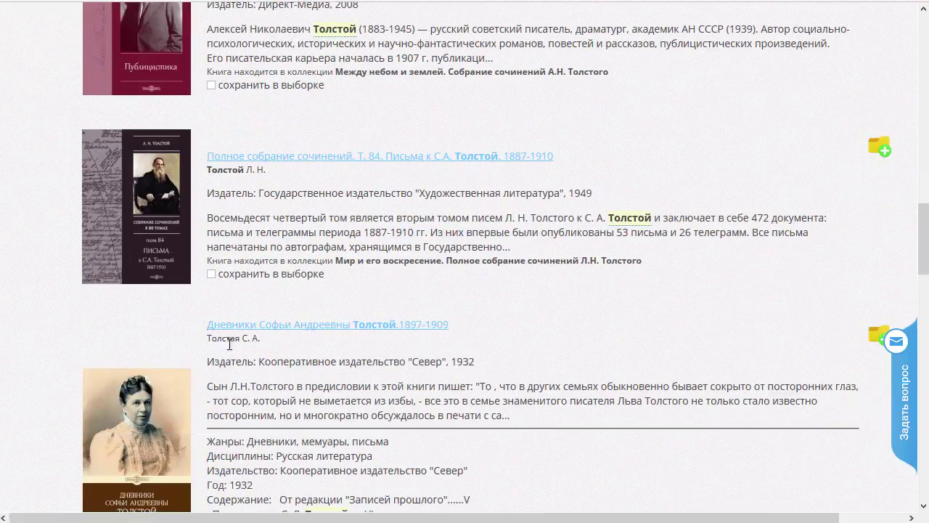
scroll(305, 349, down, 9)
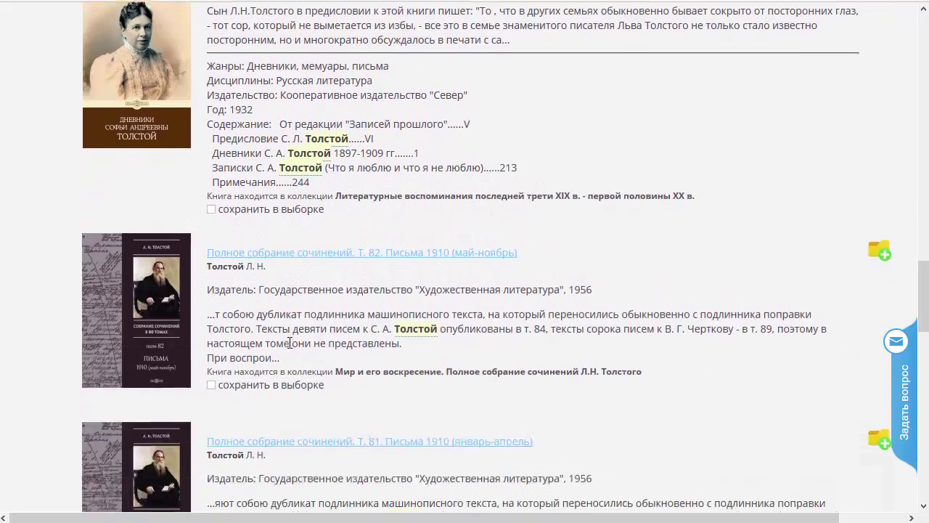
scroll(287, 347, up, 20)
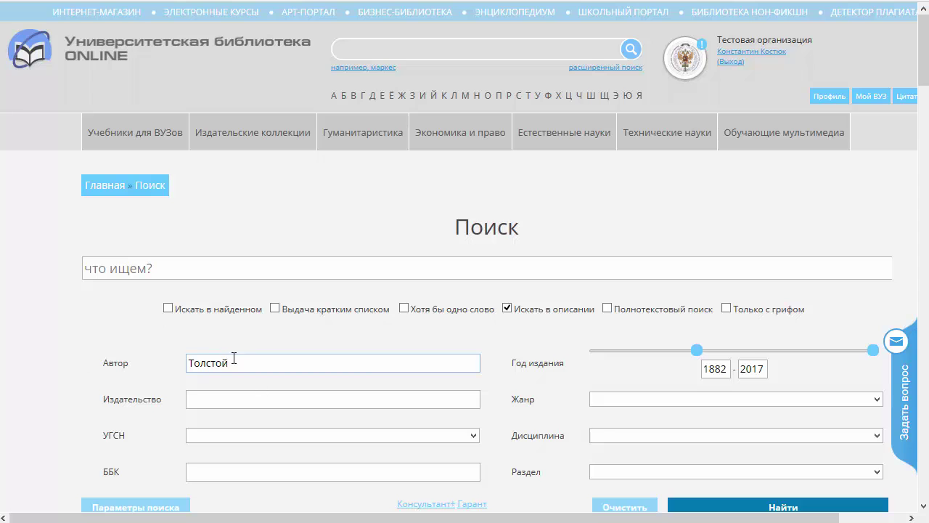
drag(234, 358, 88, 360)
Clear the author name and check the genre list without choosing a genre.
key(BackSpace)
scroll(35, 380, down, 2)
click(216, 304)
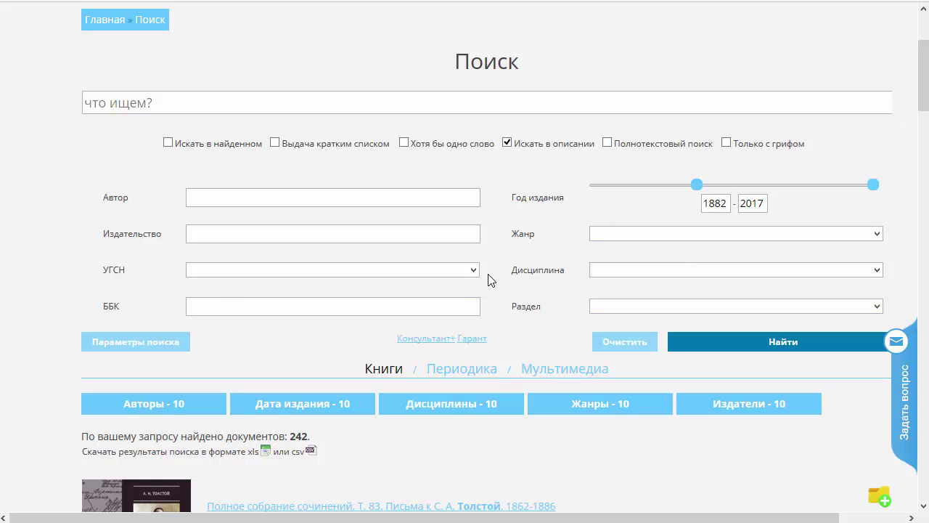
click(876, 234)
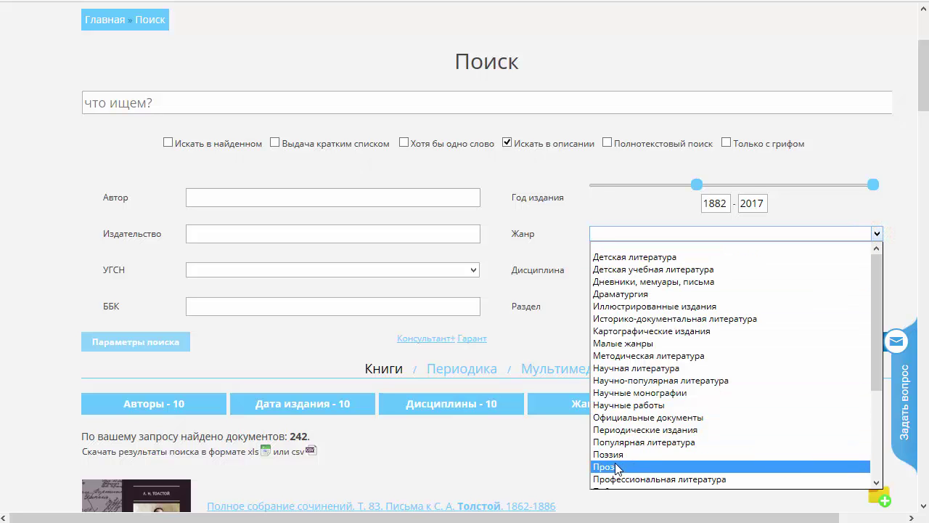
click(899, 215)
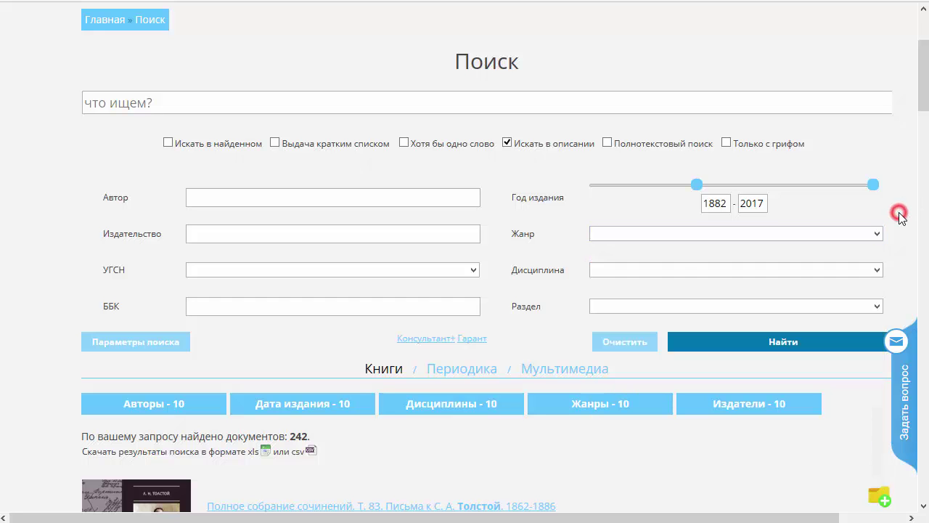
Set the Дисциплина filter to Анатомия and run the search.
click(879, 270)
scroll(735, 333, down, 20)
scroll(639, 372, up, 4)
scroll(639, 372, down, 4)
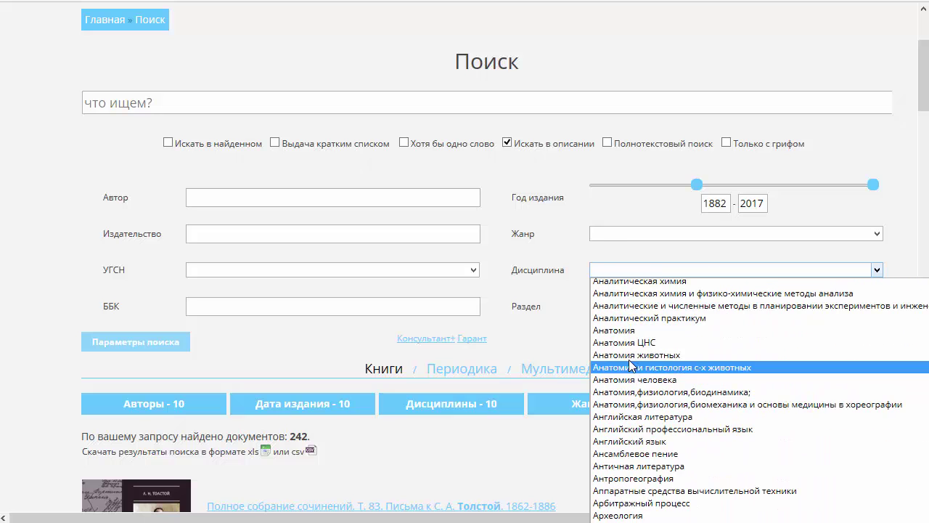
click(613, 325)
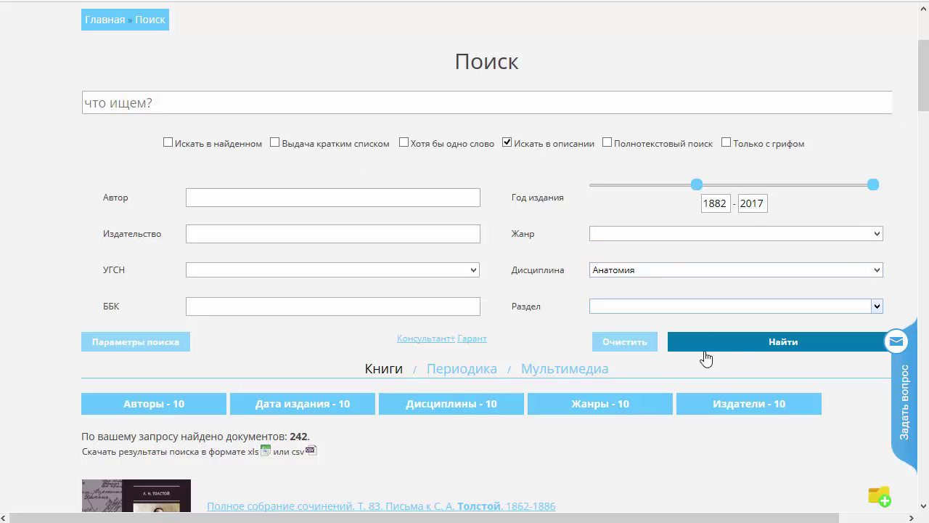
click(739, 342)
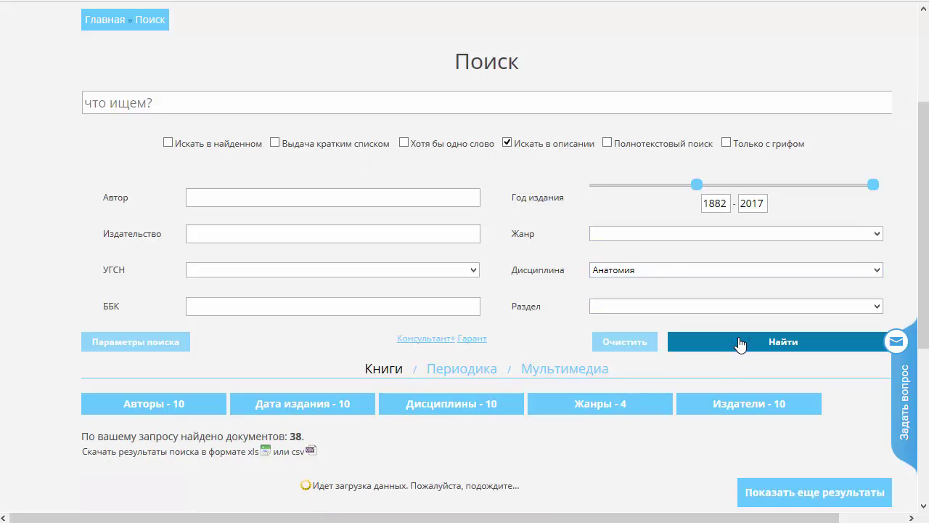
Review the 38 Анатомия results, then reset the search form with Очистить.
scroll(445, 448, down, 15)
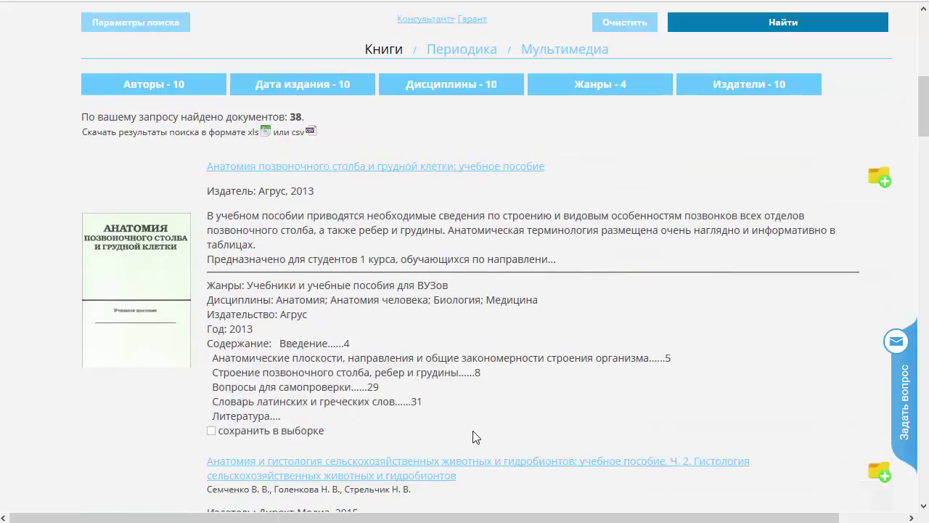
scroll(478, 437, up, 7)
scroll(478, 437, up, 10)
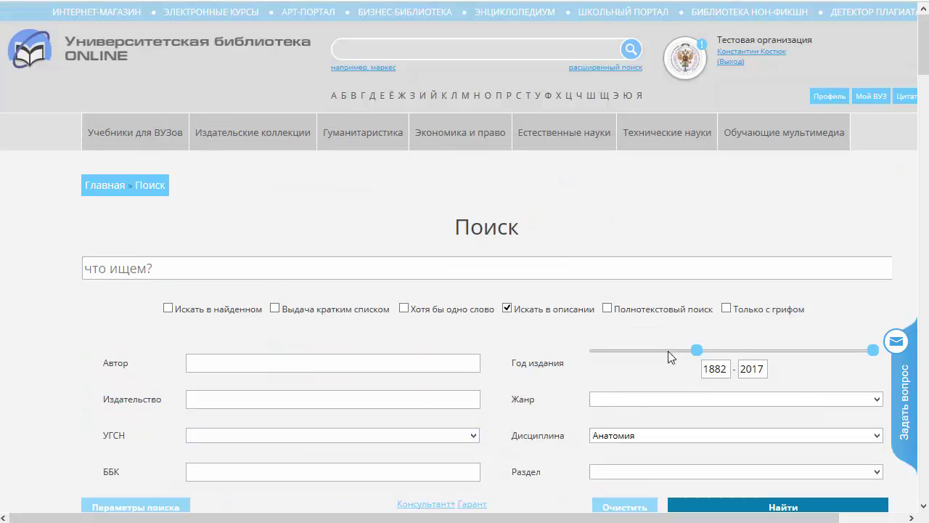
scroll(587, 390, down, 1)
scroll(507, 403, down, 1)
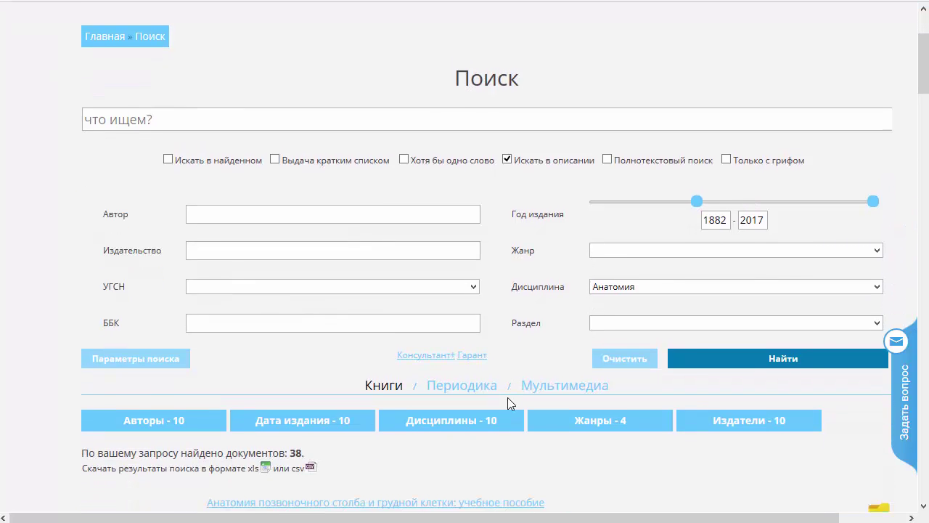
mouse_move(508, 404)
click(626, 344)
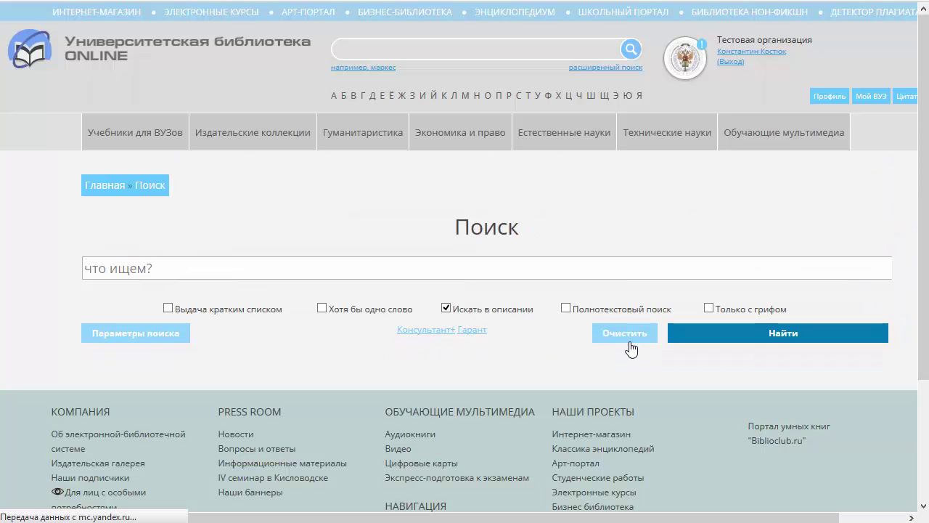
scroll(653, 327, down, 3)
click(875, 225)
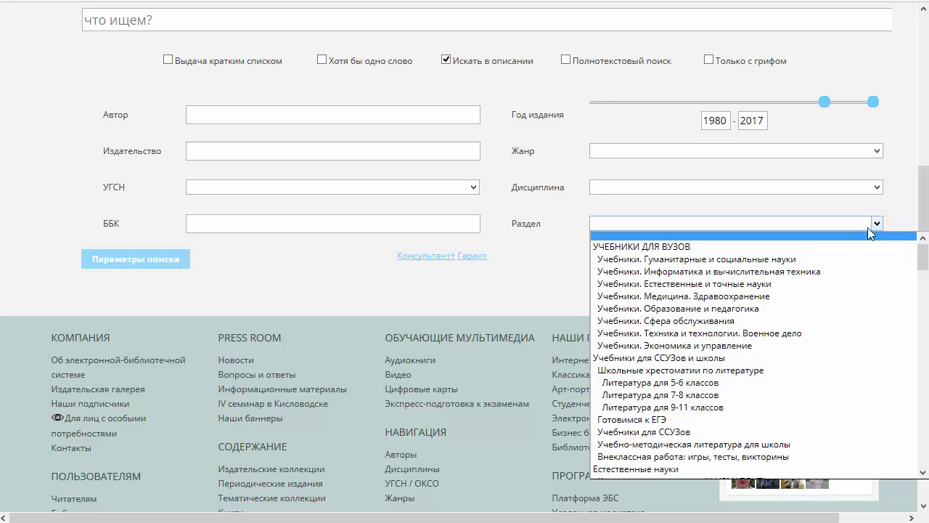
scroll(744, 392, down, 8)
scroll(744, 397, down, 7)
scroll(744, 397, up, 5)
scroll(740, 394, up, 10)
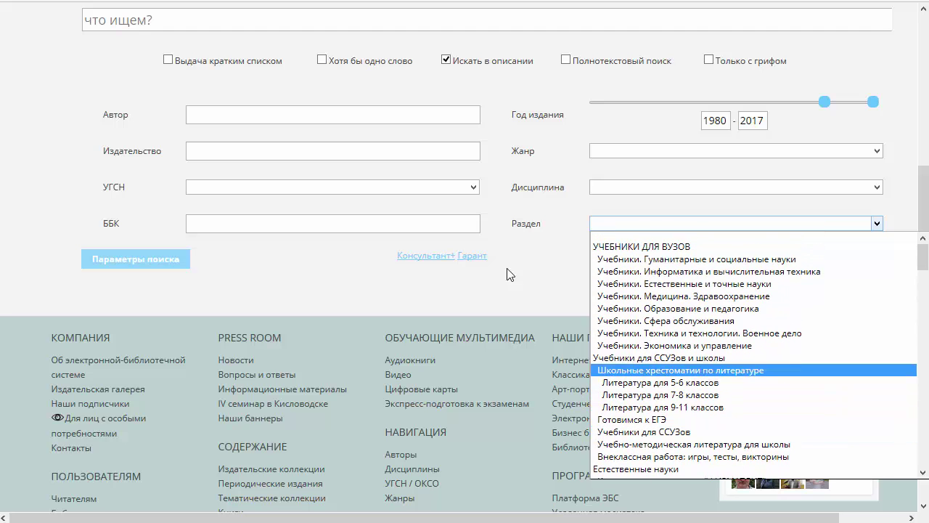
click(507, 312)
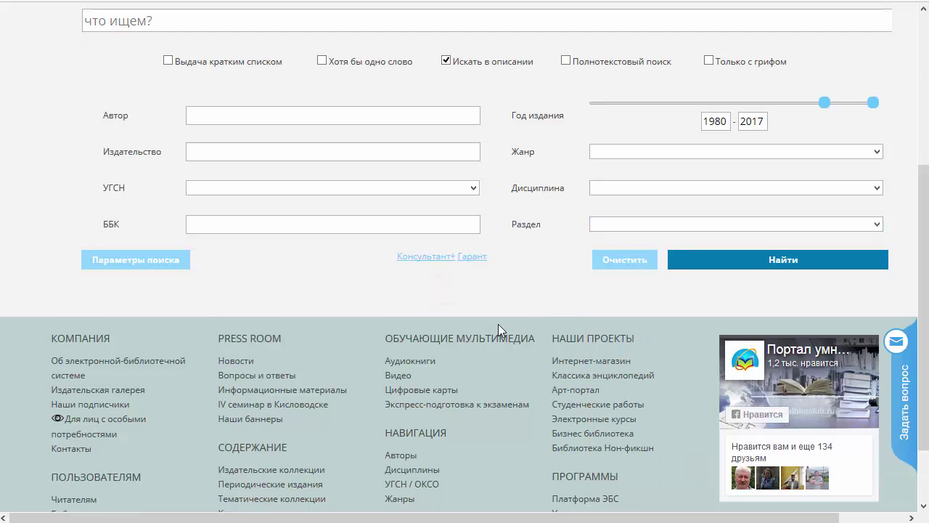
scroll(498, 324, up, 3)
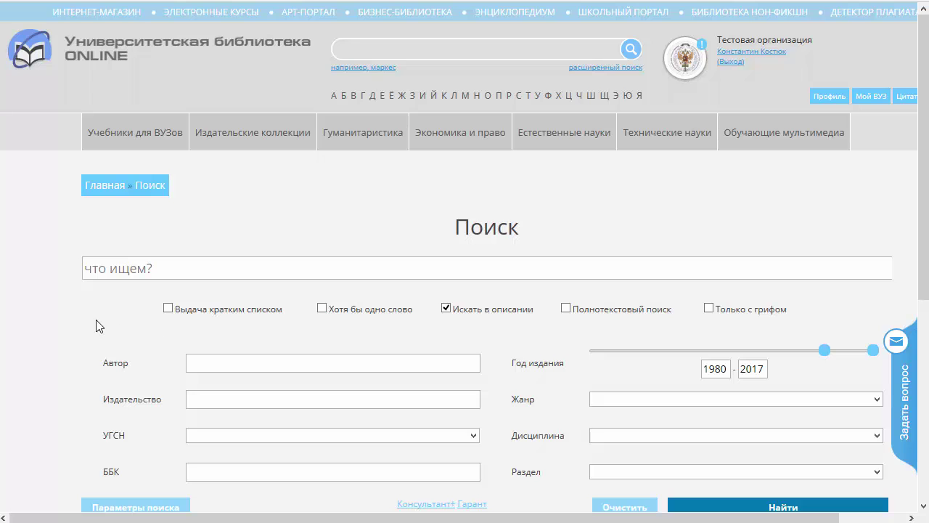
scroll(63, 323, down, 2)
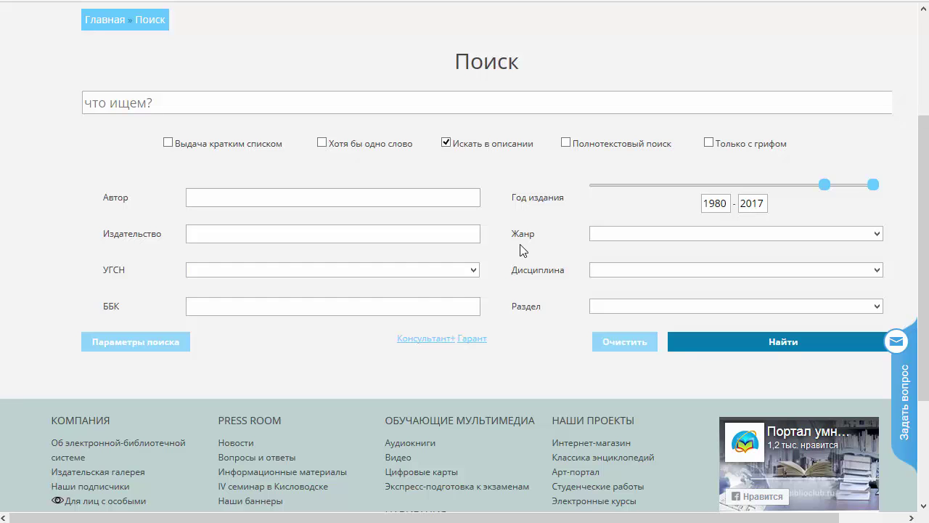
Filter by УГСН 07.03.02 Реконструкция и реставрация архитектурного наследия and search, finding one textbook.
click(472, 271)
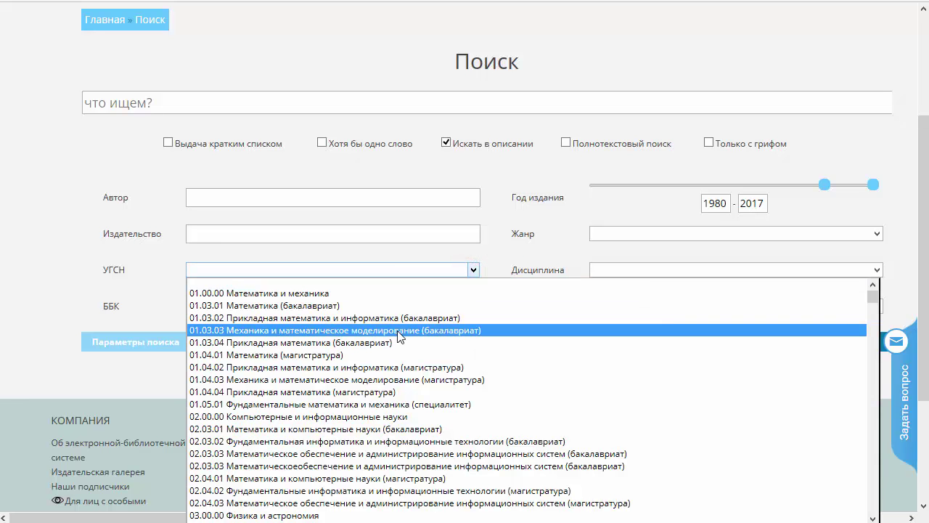
scroll(399, 331, down, 10)
scroll(400, 331, down, 5)
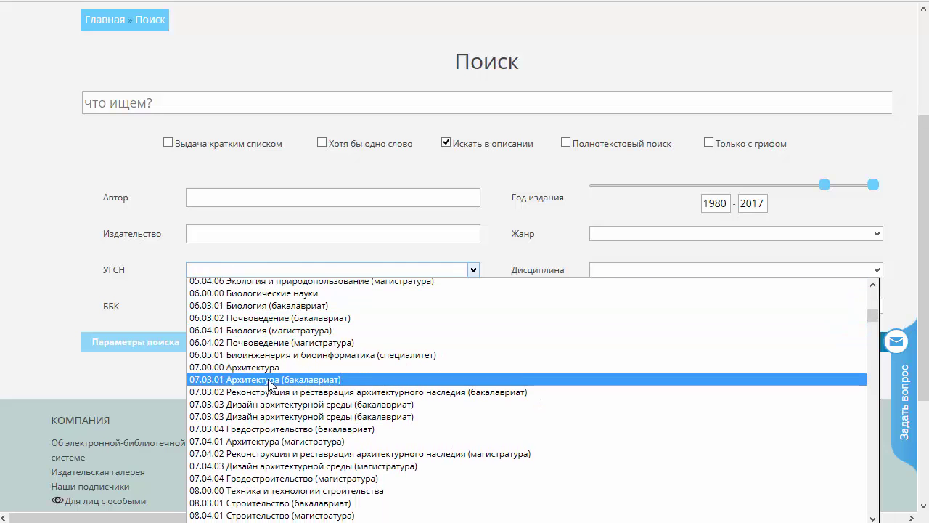
click(257, 392)
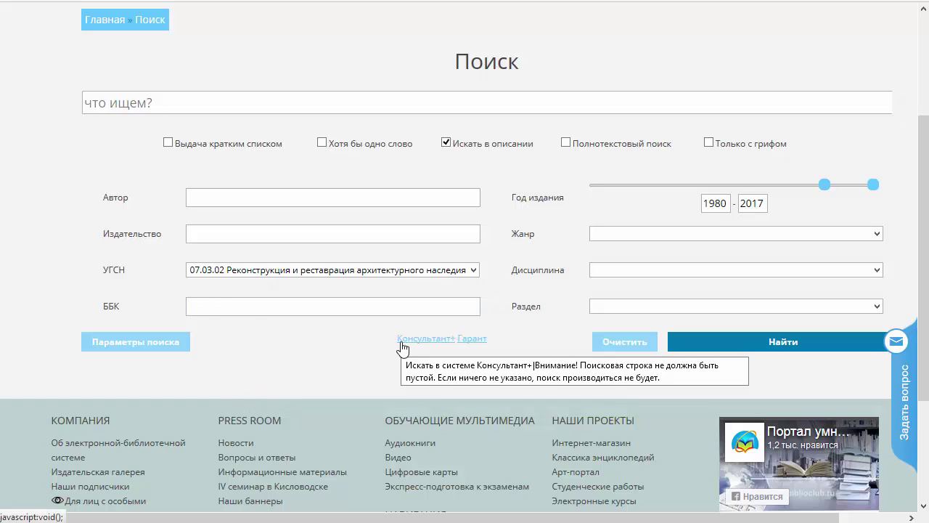
click(717, 341)
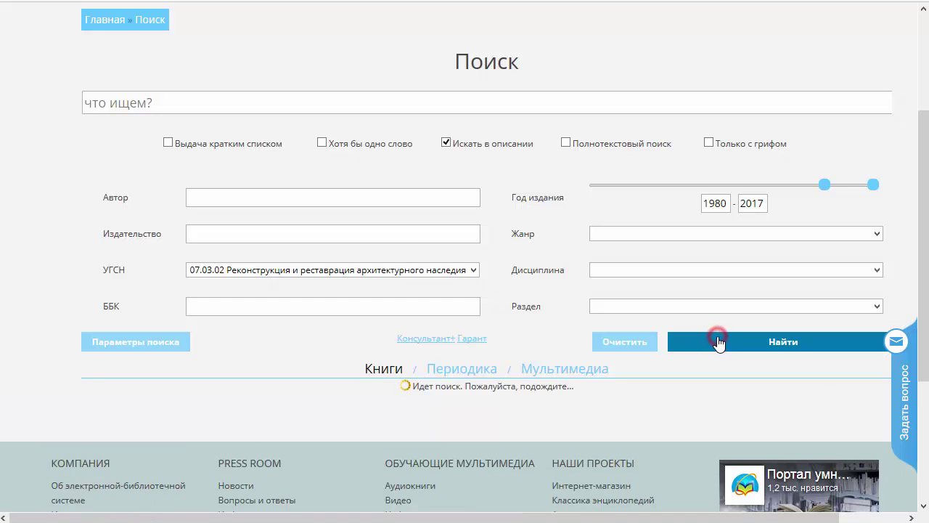
mouse_move(256, 432)
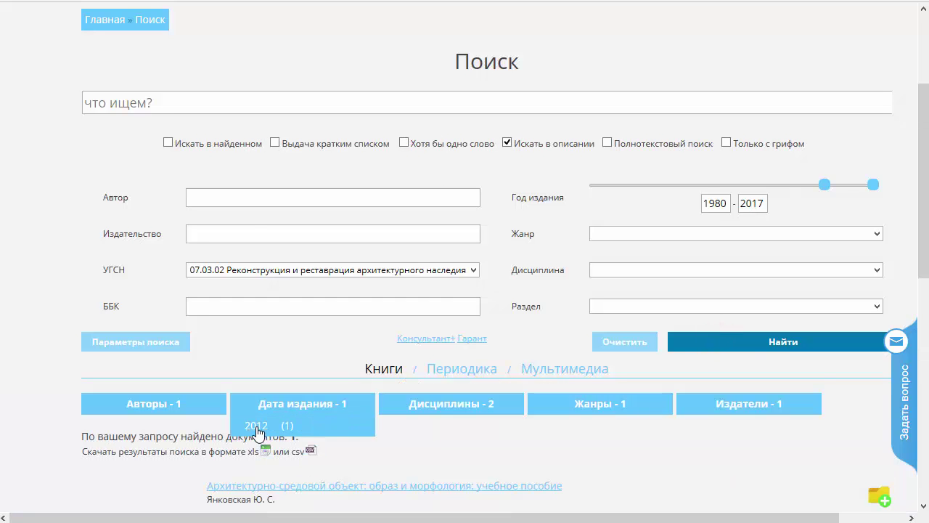
scroll(537, 388, down, 3)
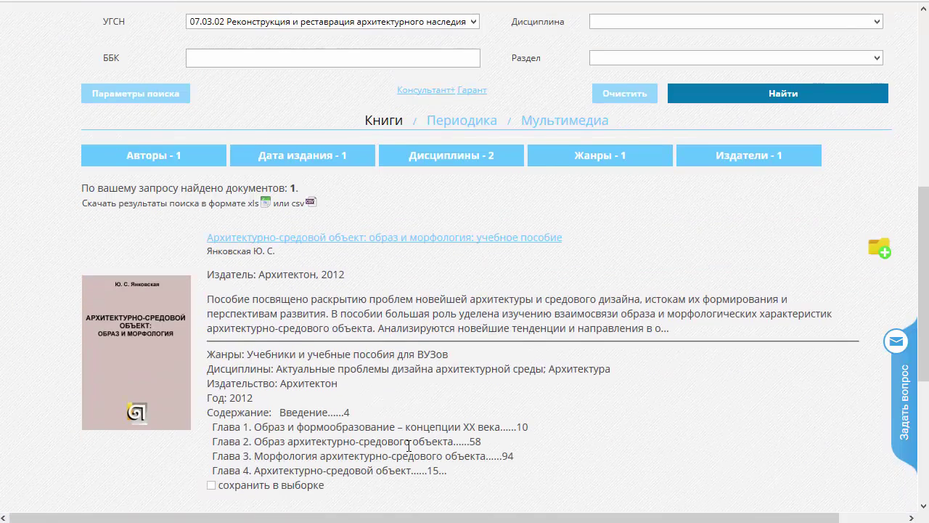
scroll(409, 446, up, 3)
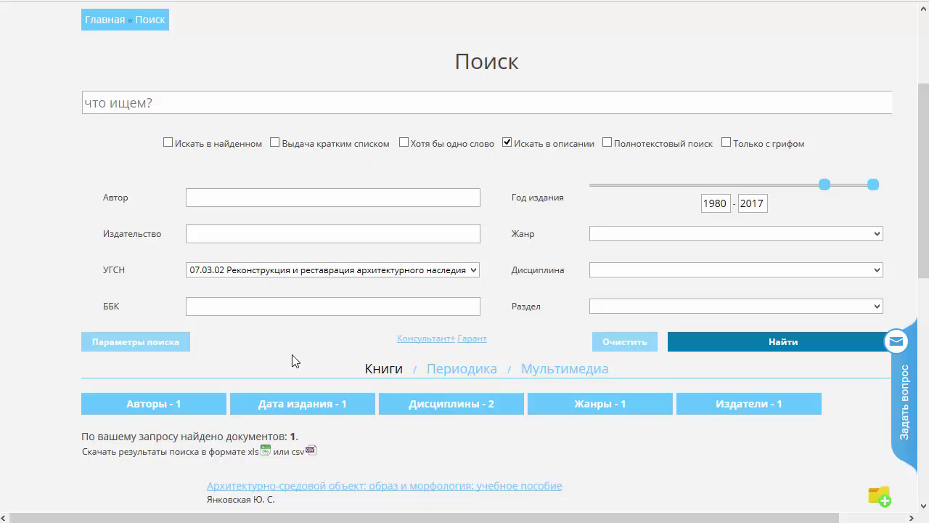
Enter яблоко as the search query and send it to КонсультантПлюс.
click(138, 103)
text(яблоко)
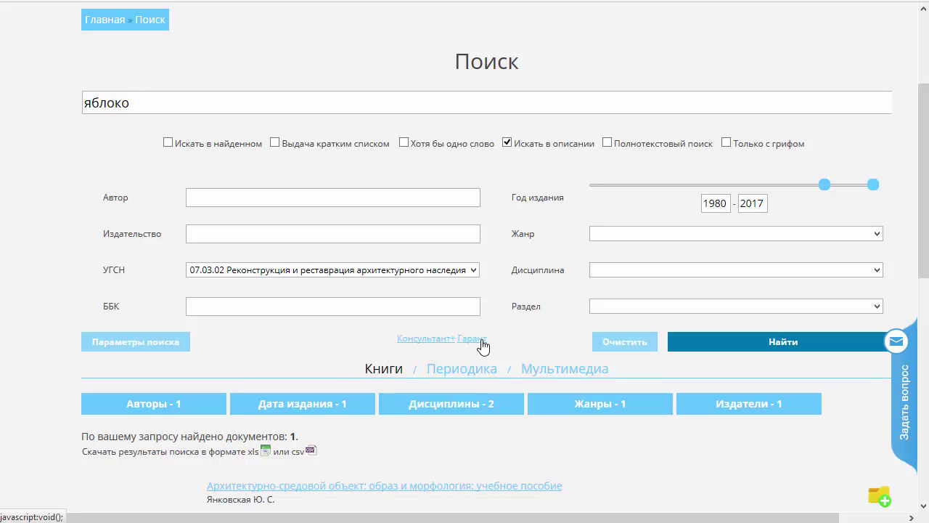
click(433, 345)
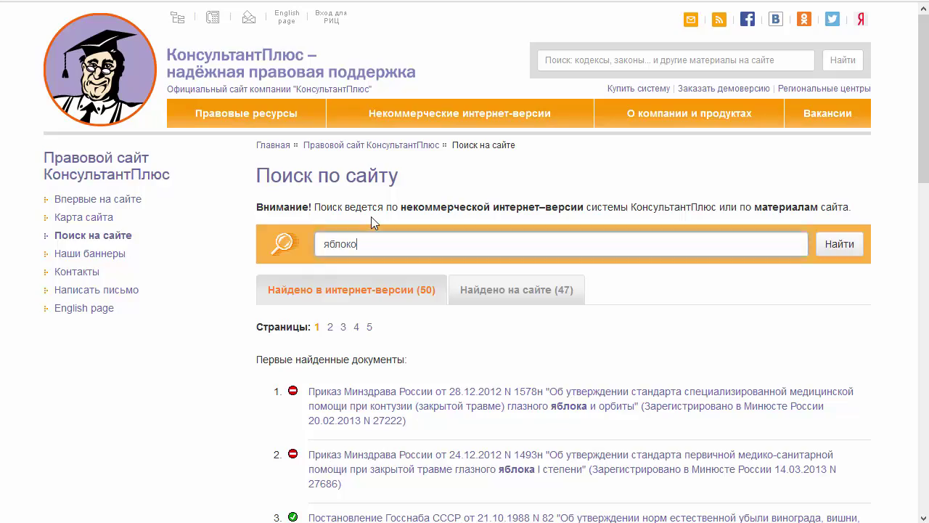
Browse the КонсультантПлюс results, view Постановление N 82, go back, and clear the search form.
scroll(262, 218, down, 3)
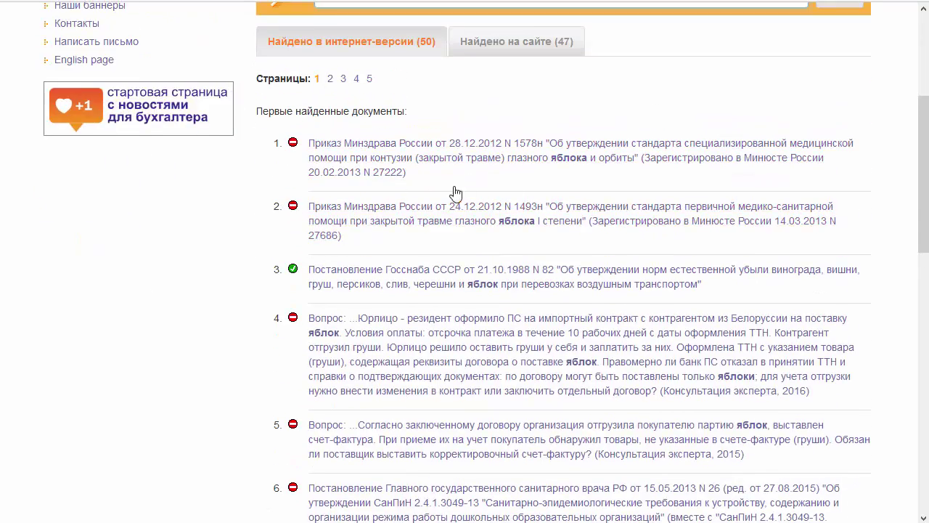
scroll(523, 192, down, 1)
scroll(527, 198, up, 2)
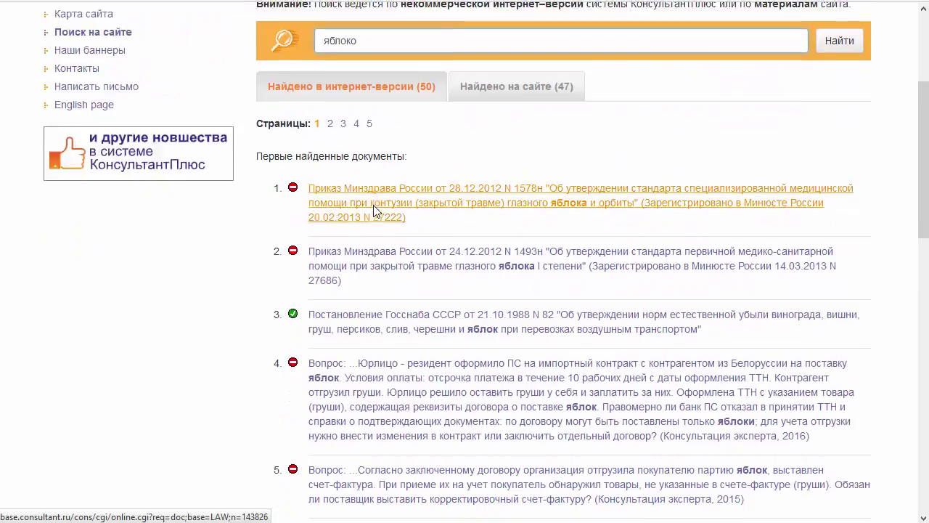
scroll(409, 290, down, 1)
click(409, 285)
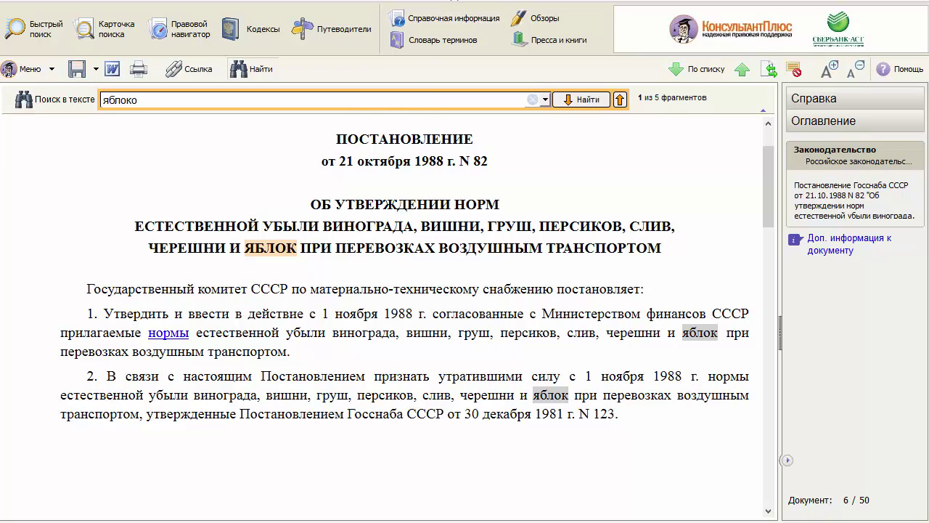
key(alt+Left)
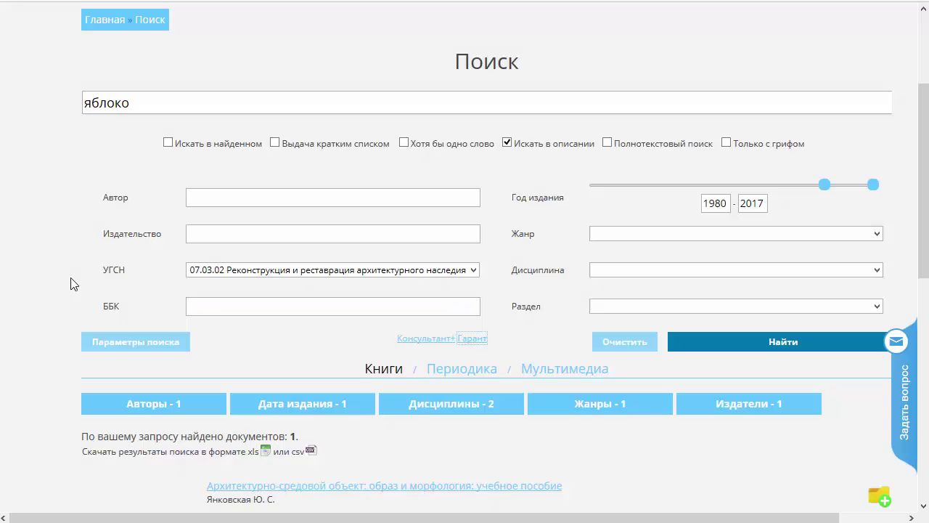
click(622, 339)
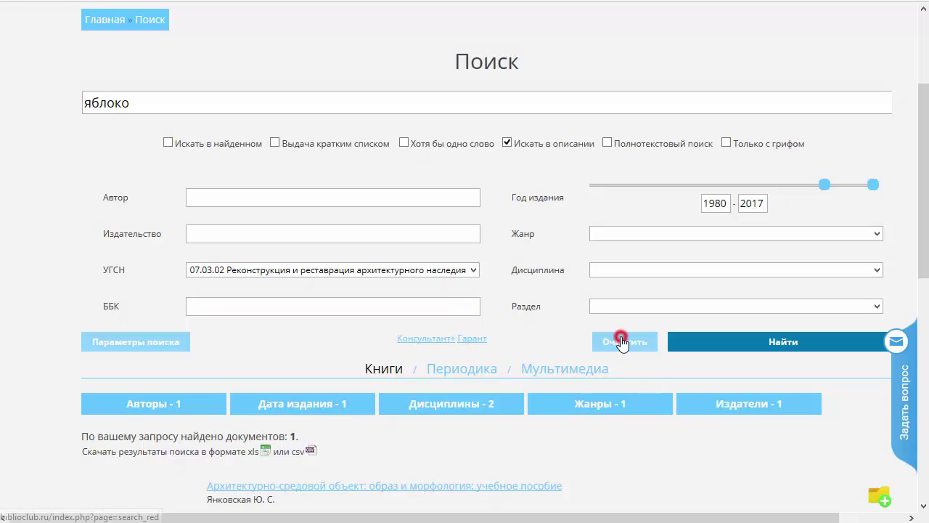